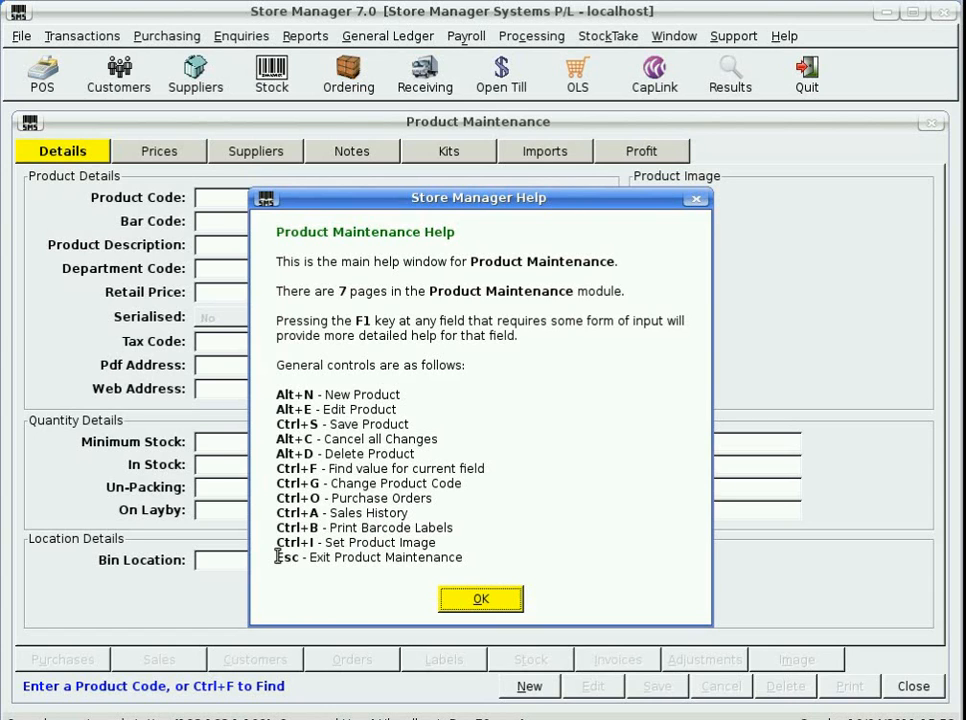
# Step: Dismiss the general Product Maintenance help and read the field help for Product Code
pyautogui.click(507, 600)
pyautogui.press('F1')
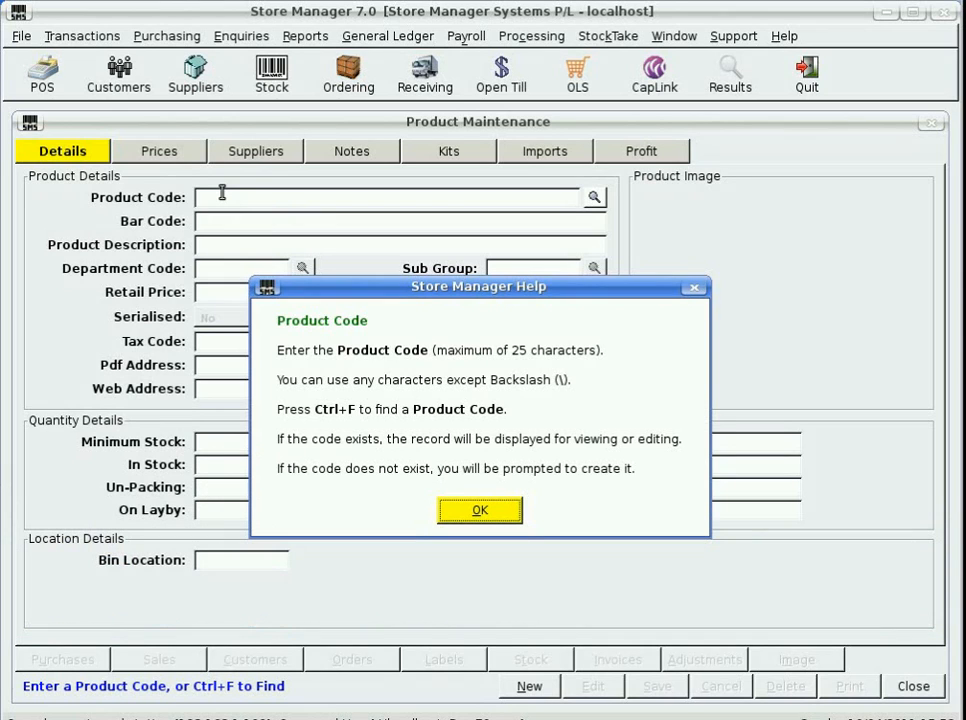
pyautogui.click(489, 516)
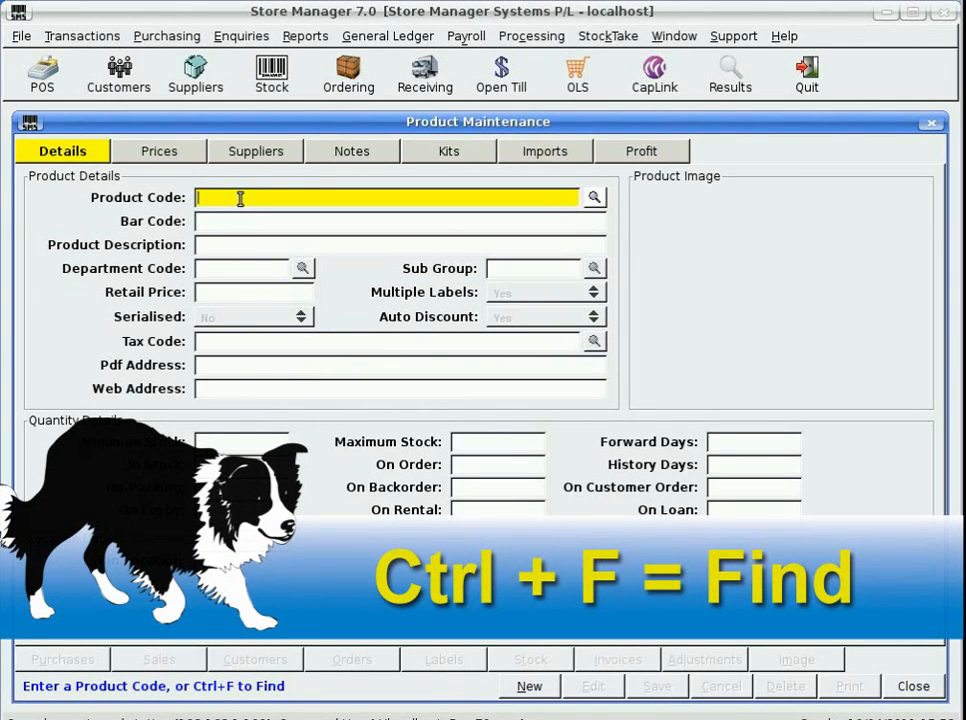
# Step: Find the Steel Cash Drawer product CDJ-400 with the wildcard "_" and open its record for editing
pyautogui.hotkey('ctrl', 'f')
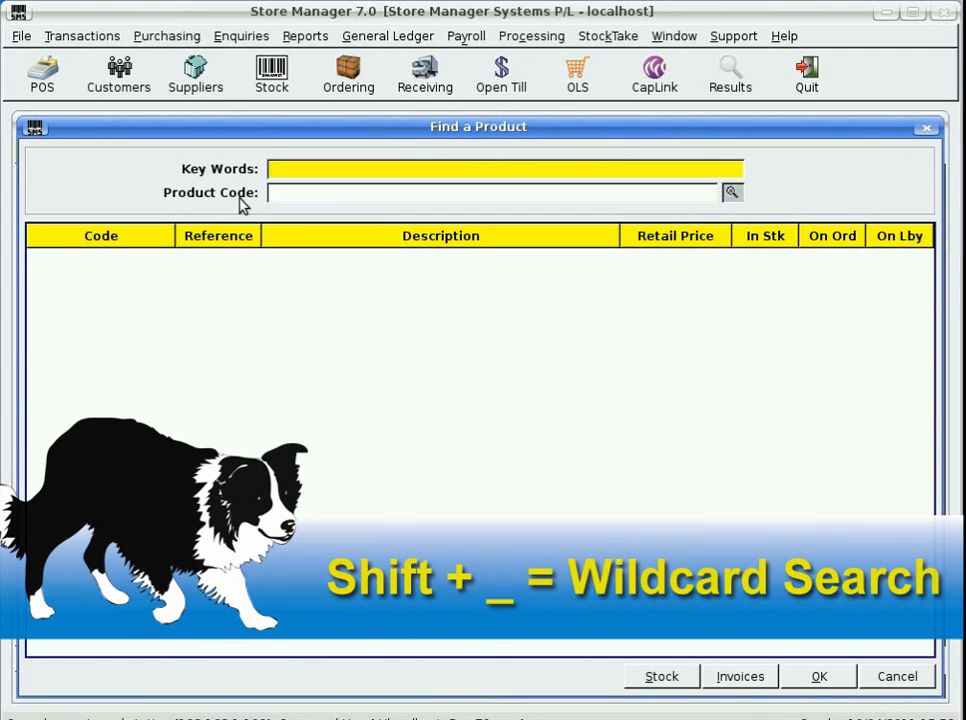
pyautogui.write('_')
pyautogui.press('Return')
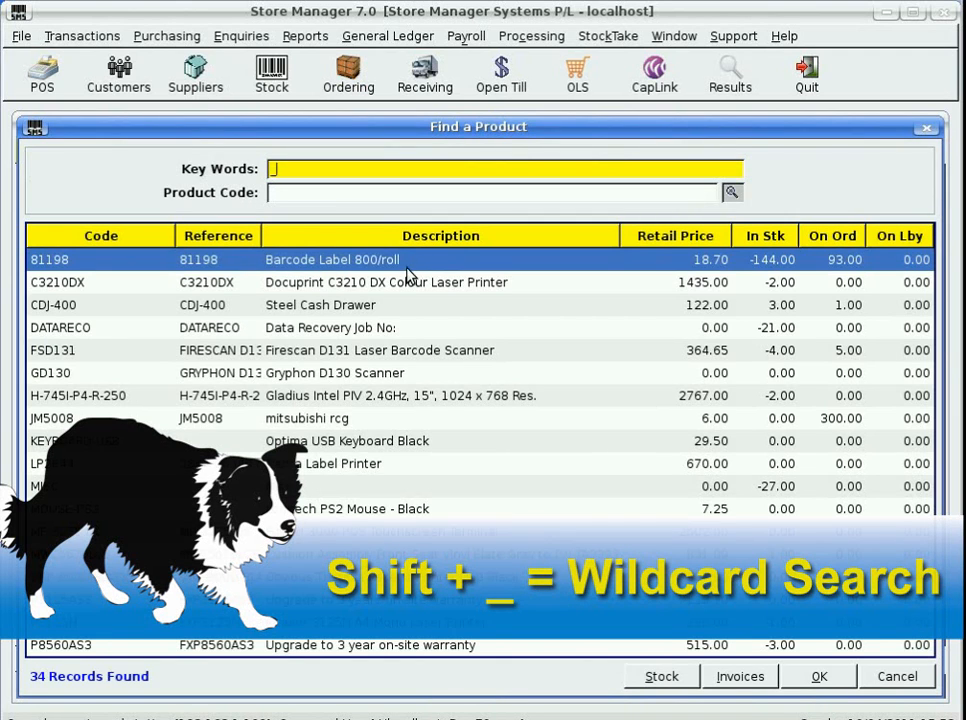
pyautogui.doubleClick(63, 313)
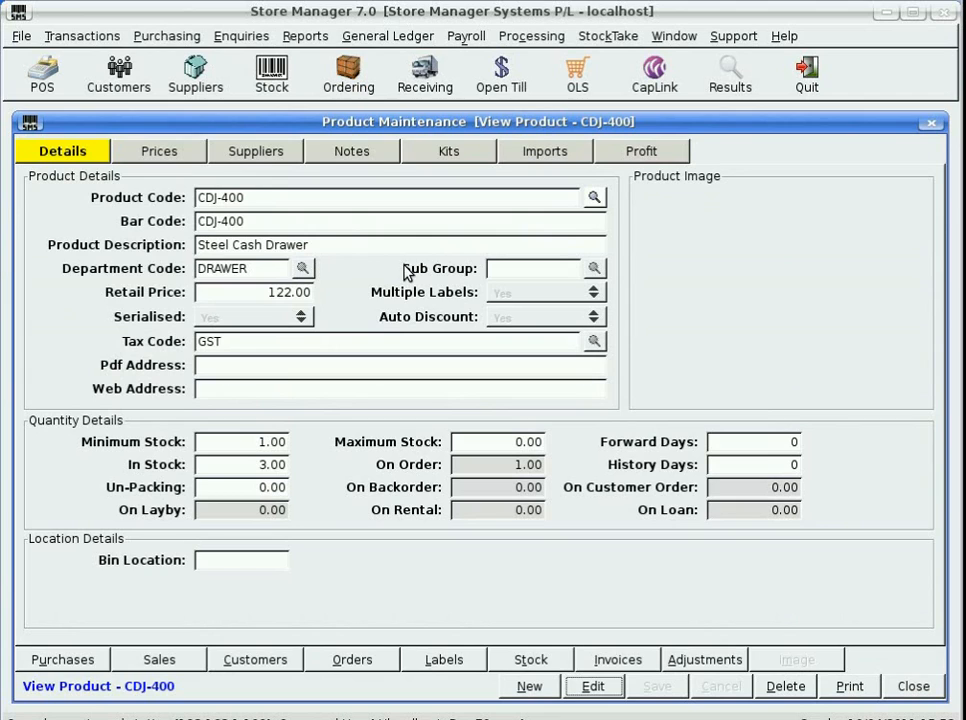
pyautogui.click(234, 197)
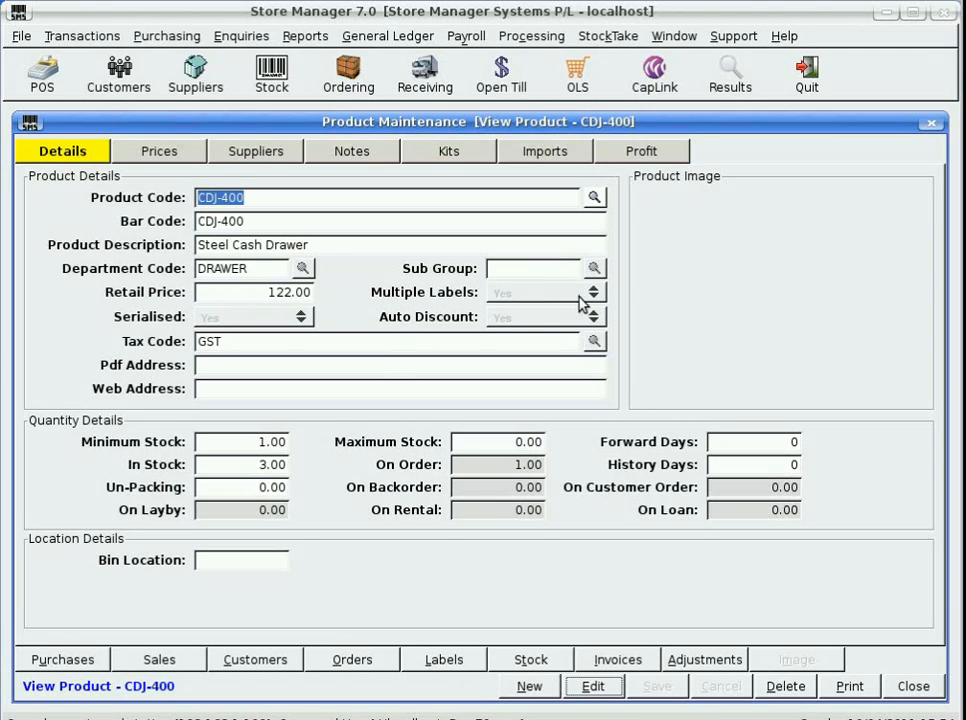
pyautogui.click(592, 690)
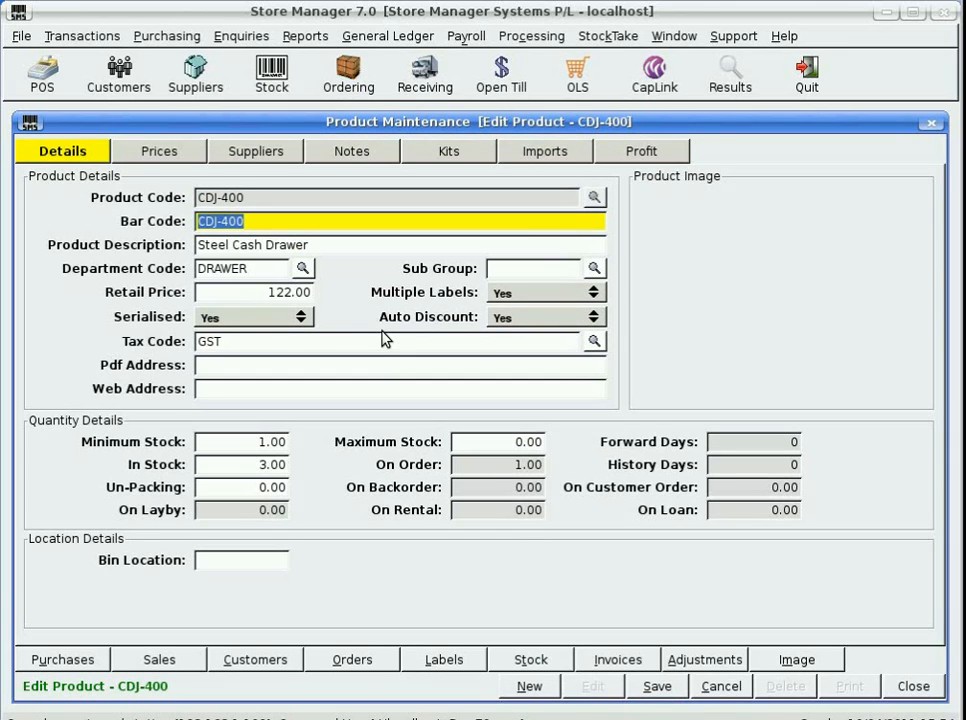
# Step: Try out the Multiple Labels and Auto Discount options, leaving both set to Yes
pyautogui.click(557, 298)
pyautogui.click(557, 298)
pyautogui.click(552, 304)
pyautogui.click(550, 302)
pyautogui.scroll(-1, 550, 302)
pyautogui.scroll(1, 552, 300)
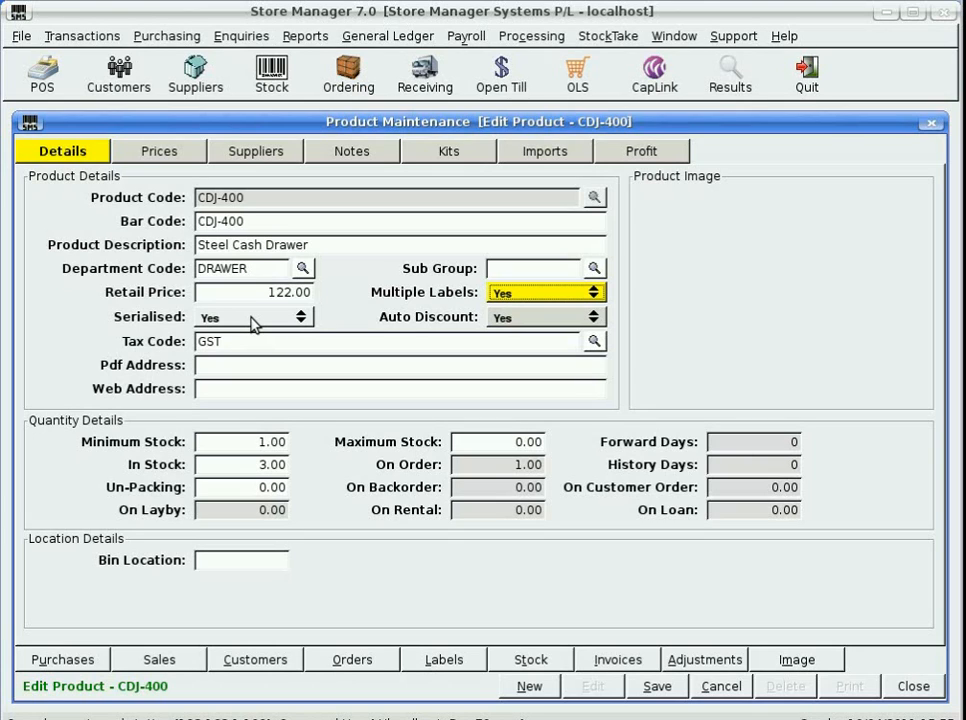
pyautogui.click(537, 318)
pyautogui.click(537, 321)
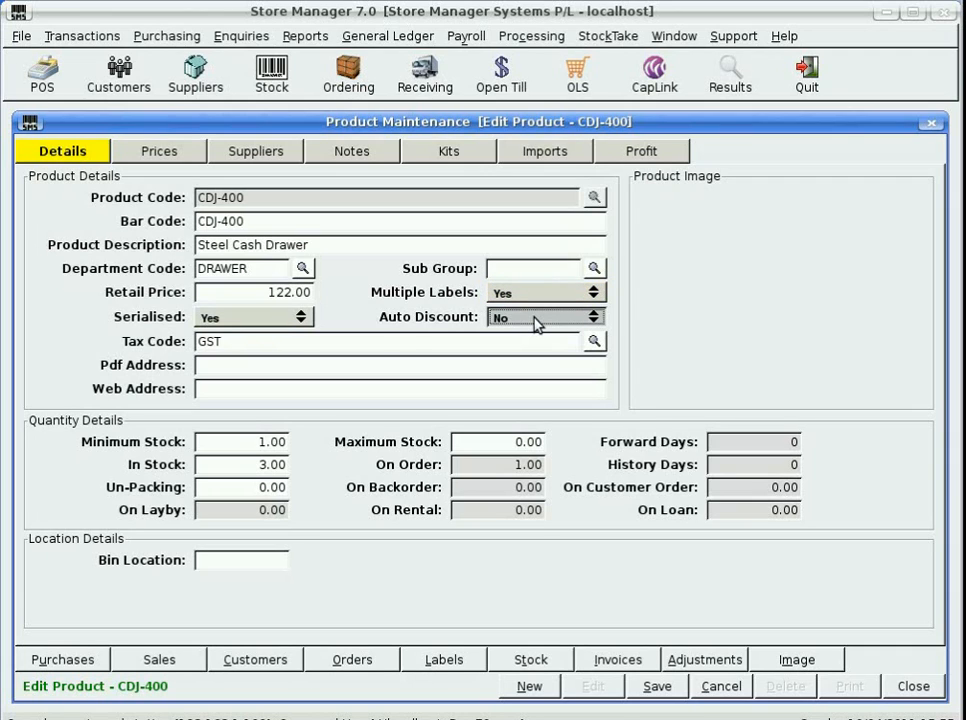
pyautogui.click(537, 320)
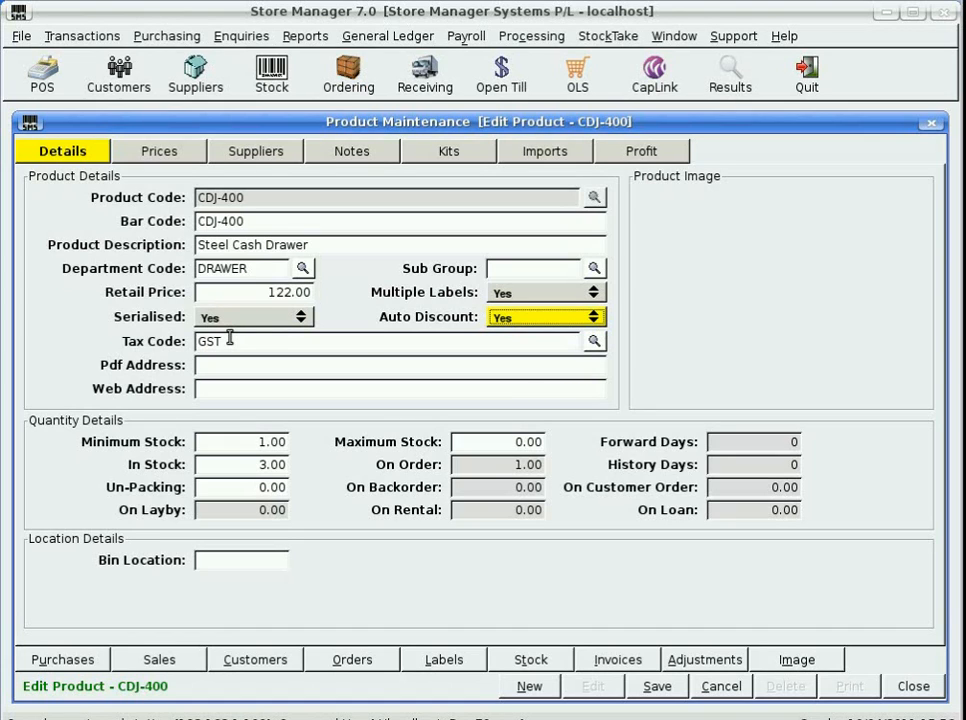
# Step: Look up the available tax codes with the wildcard "_" in place of the current code
pyautogui.click(595, 342)
pyautogui.press('BackSpace')
pyautogui.press('BackSpace')
pyautogui.press('BackSpace')
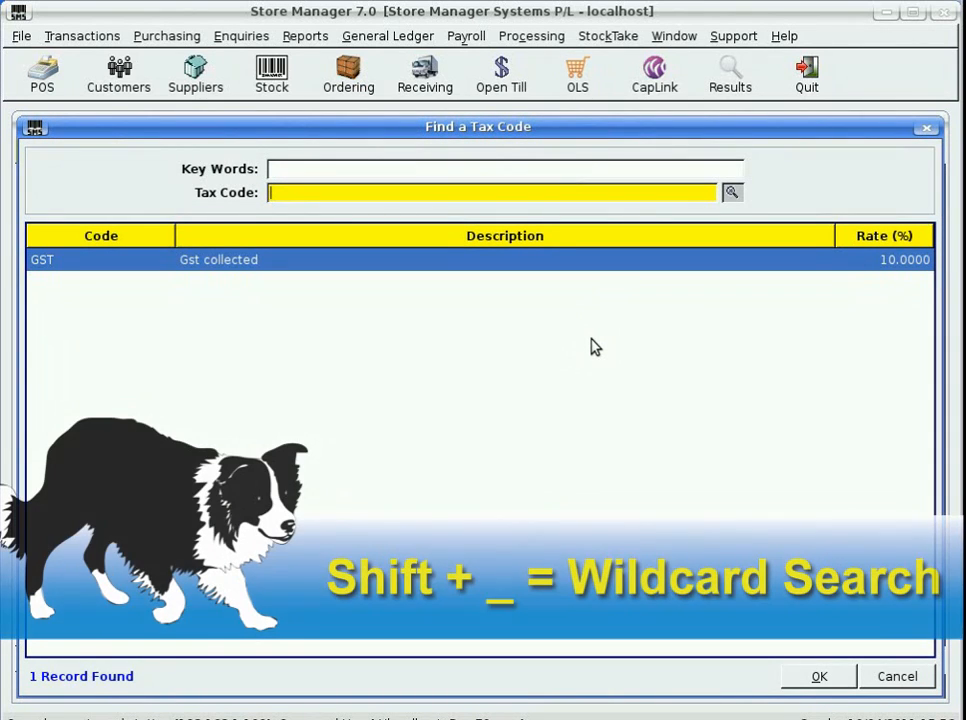
pyautogui.write('_')
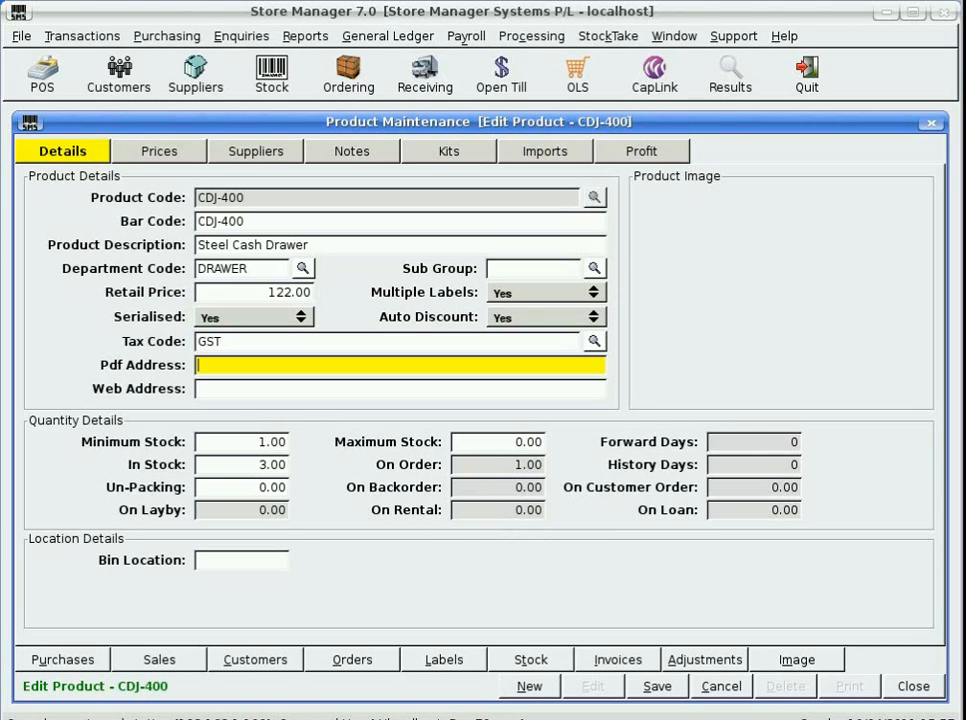
# Step: Review the product's bin location, its cost and price details, and its supplier list
pyautogui.click(242, 560)
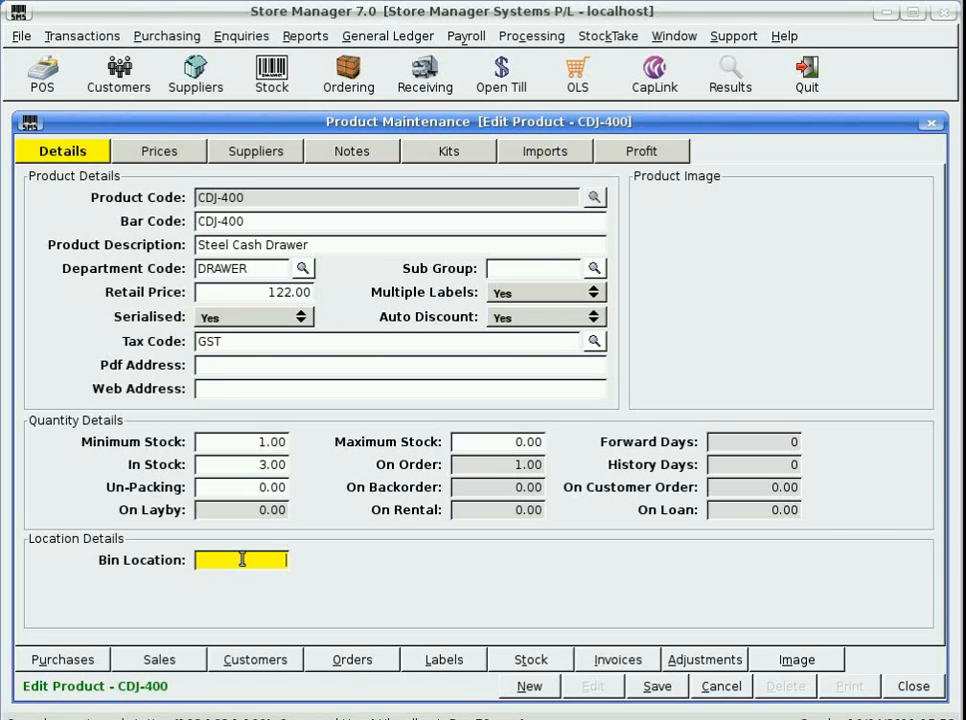
pyautogui.click(157, 152)
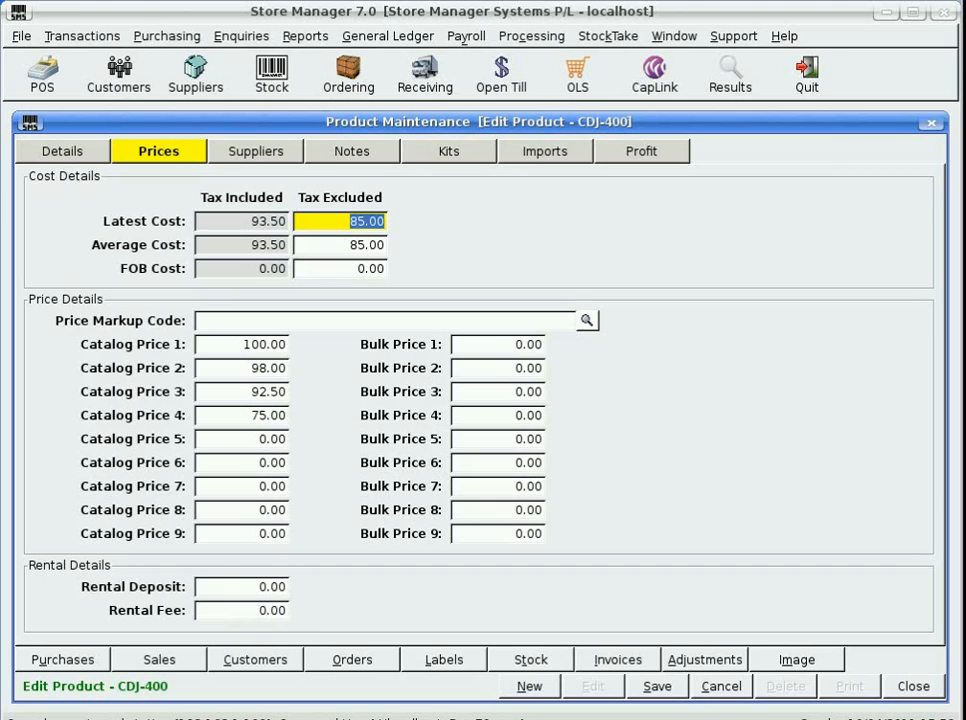
pyautogui.click(257, 155)
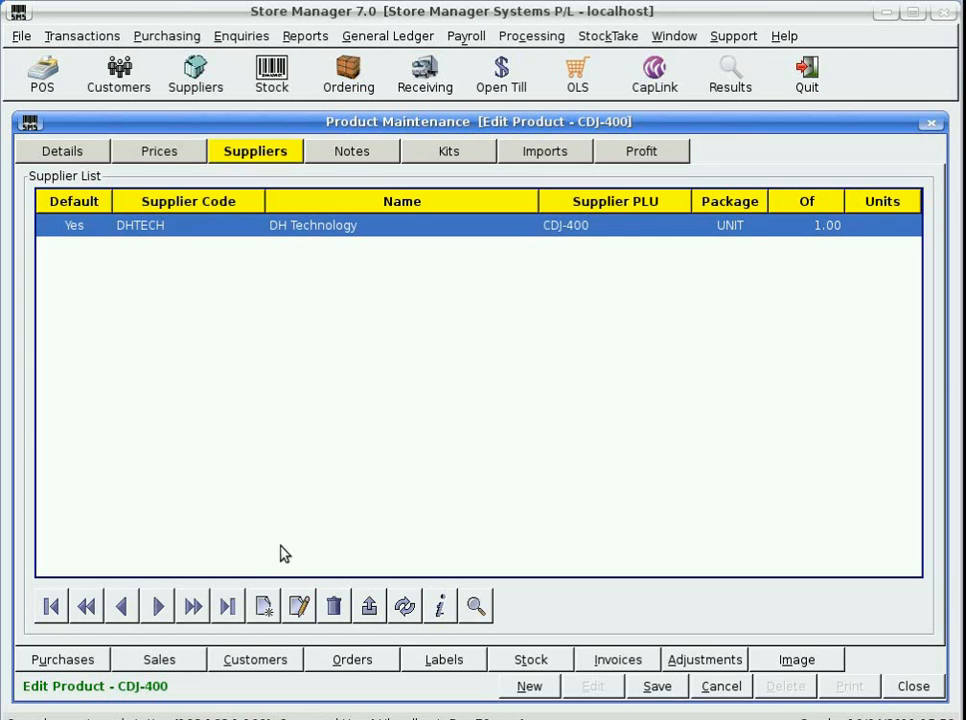
# Step: Start adding a supplier to the product, searching with the wildcard "_" and choosing SYNNEX, Synnex Australia Pty Ltd
pyautogui.click(264, 608)
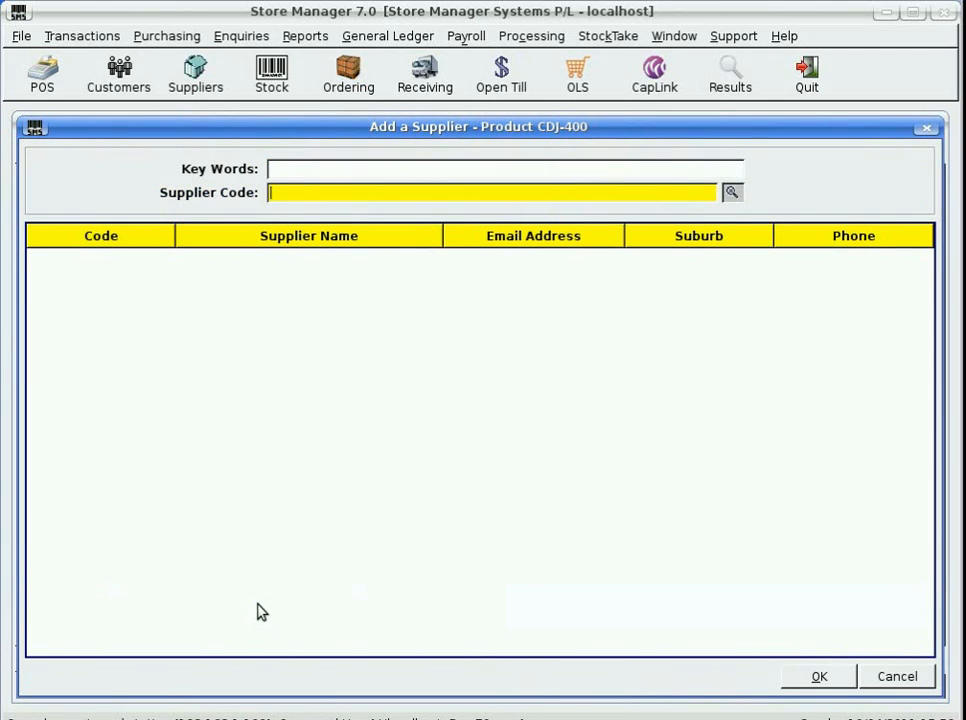
pyautogui.write('_')
pyautogui.press('Return')
pyautogui.press('Down')
pyautogui.press('Down')
pyautogui.press('Down')
pyautogui.press('Down')
pyautogui.press('Down')
pyautogui.press('Down')
pyautogui.press('Down')
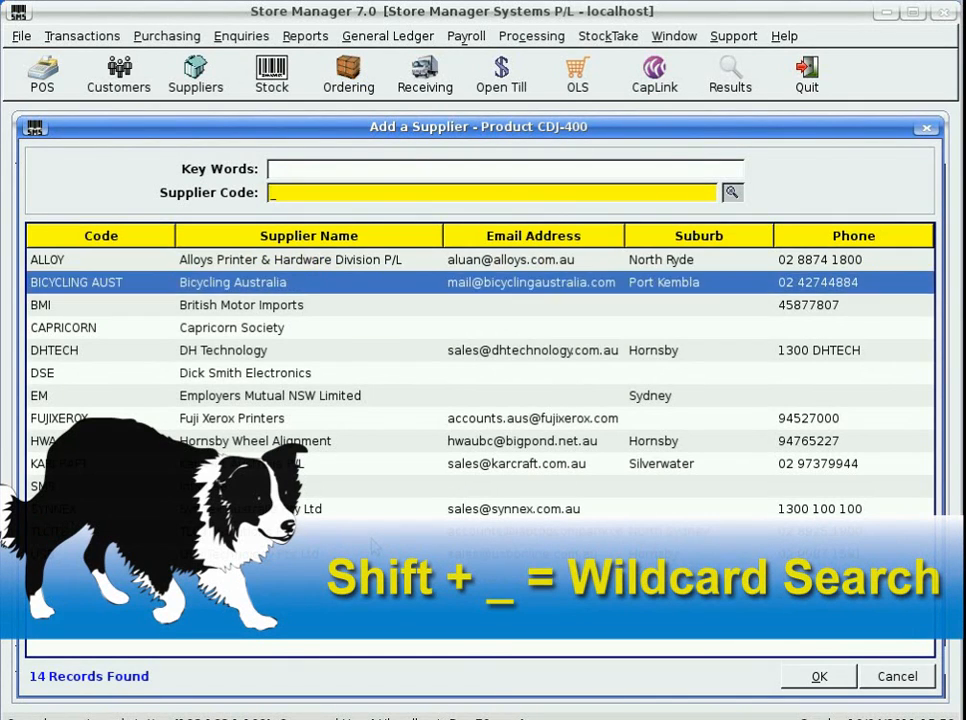
pyautogui.press('Down')
pyautogui.press('Down')
pyautogui.press('Down')
pyautogui.press('Down')
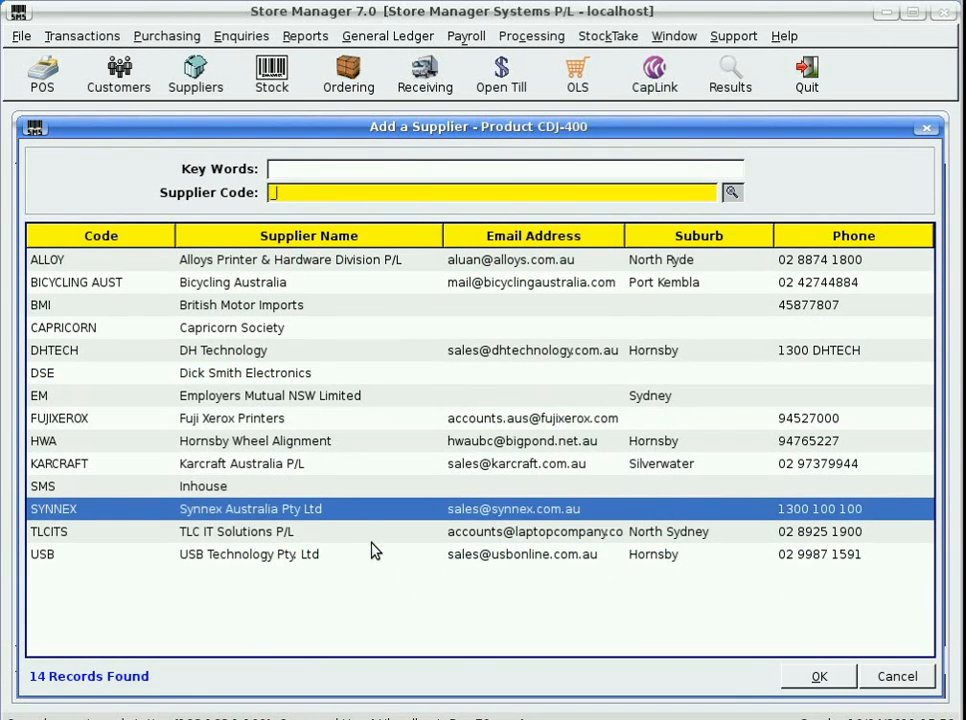
pyautogui.doubleClick(272, 512)
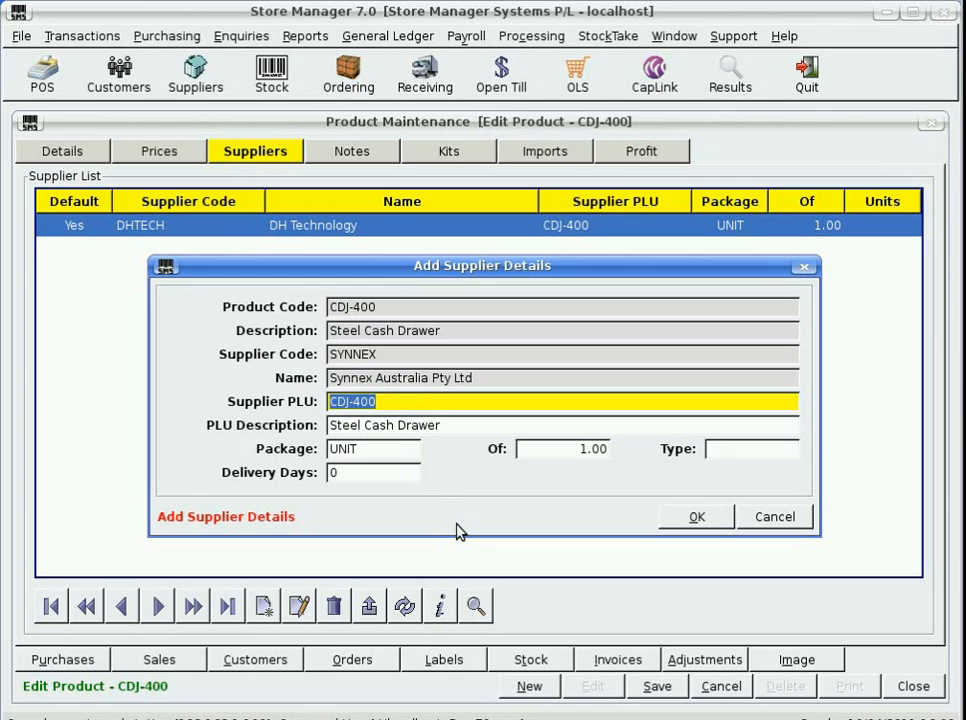
# Step: Set the supplier PLU for Synnex to SHG-410
pyautogui.write('s')
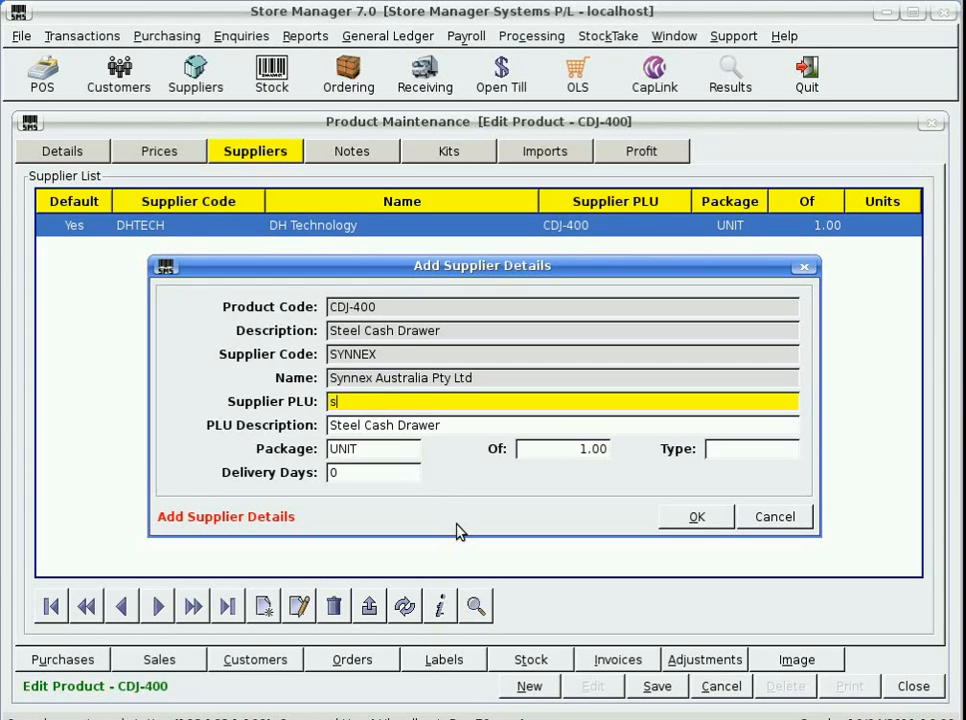
pyautogui.write('hg-410')
pyautogui.press('Tab')
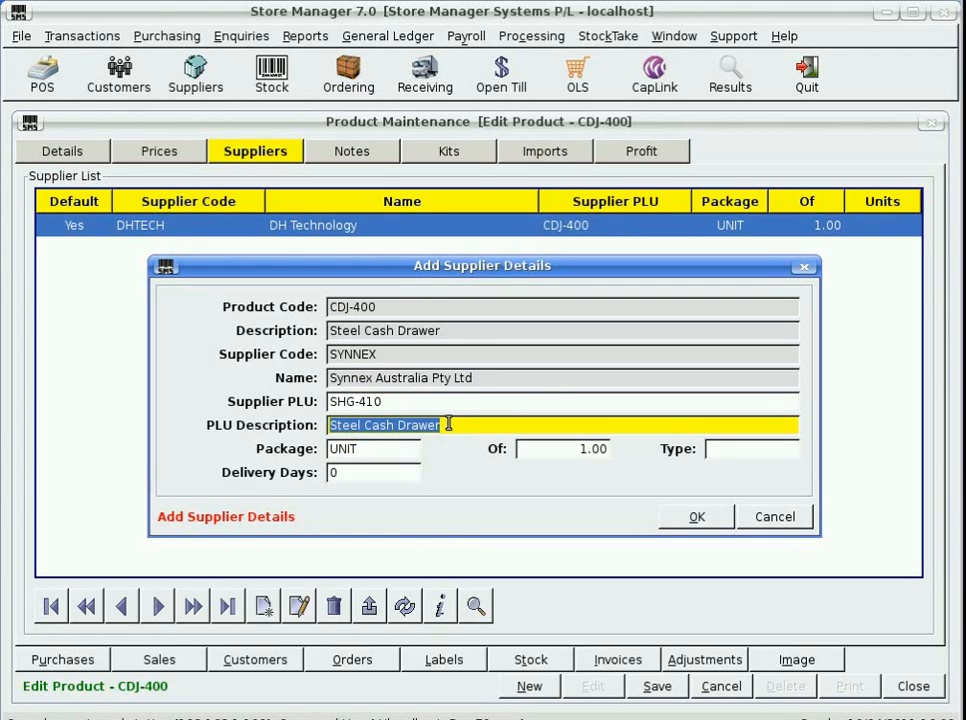
# Step: Set the Synnex packaging to a REEL of 100 with the type MTR
pyautogui.click(368, 451)
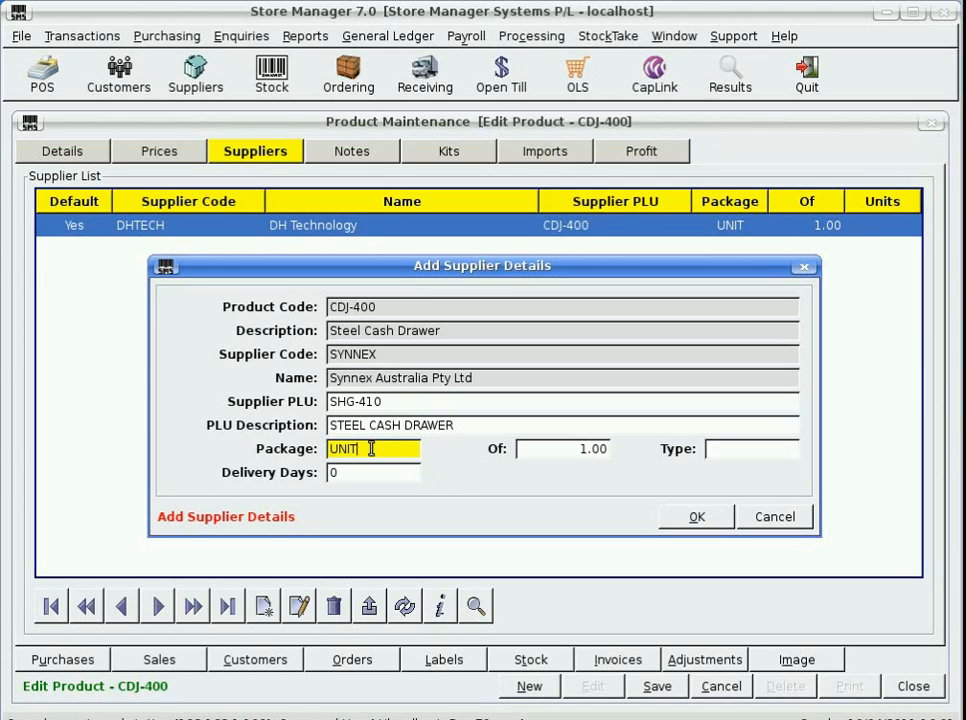
pyautogui.moveTo(371, 449); pyautogui.dragTo(316, 454)
pyautogui.write('reel')
pyautogui.press('Tab')
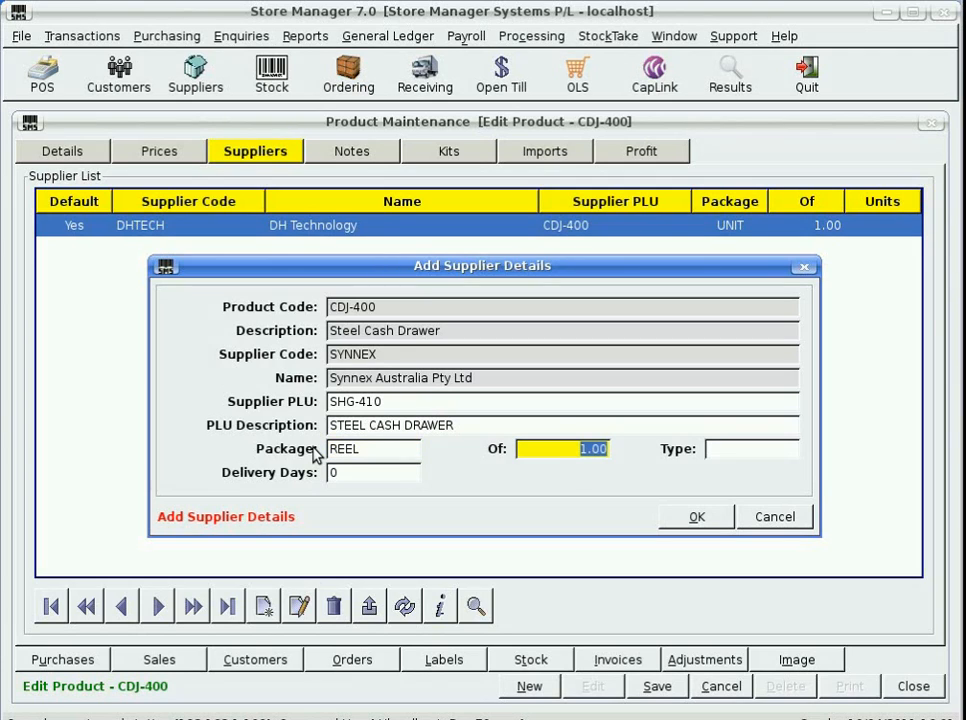
pyautogui.moveTo(560, 453); pyautogui.dragTo(660, 453)
pyautogui.write('11')
pyautogui.press('BackSpace')
pyautogui.write('00')
pyautogui.press('Tab')
pyautogui.write('mts')
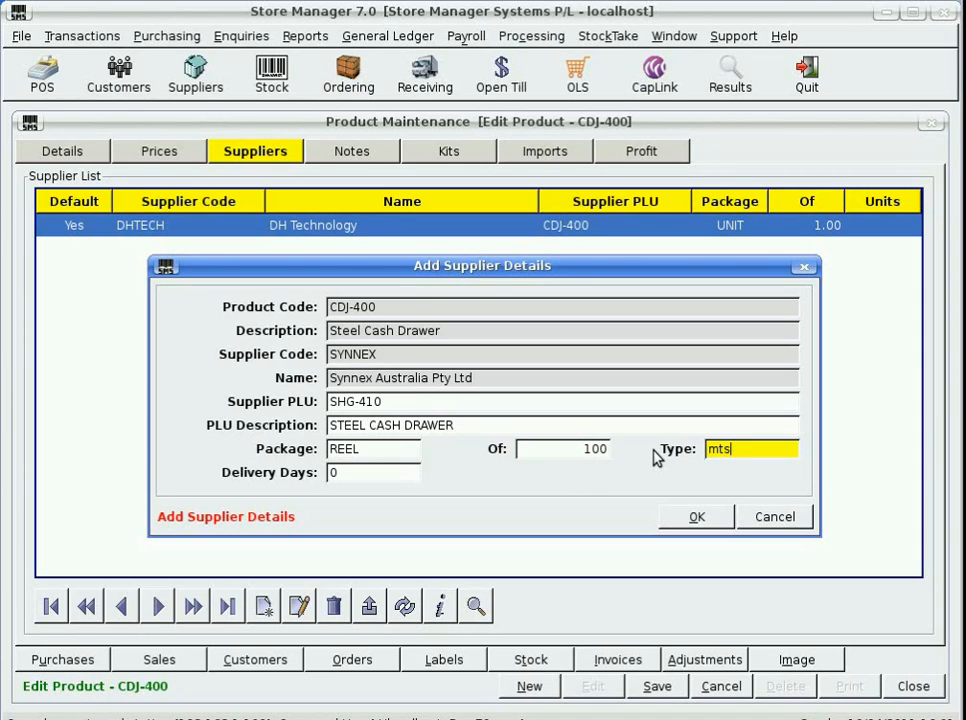
pyautogui.press('BackSpace')
pyautogui.write('r')
pyautogui.press('Tab')
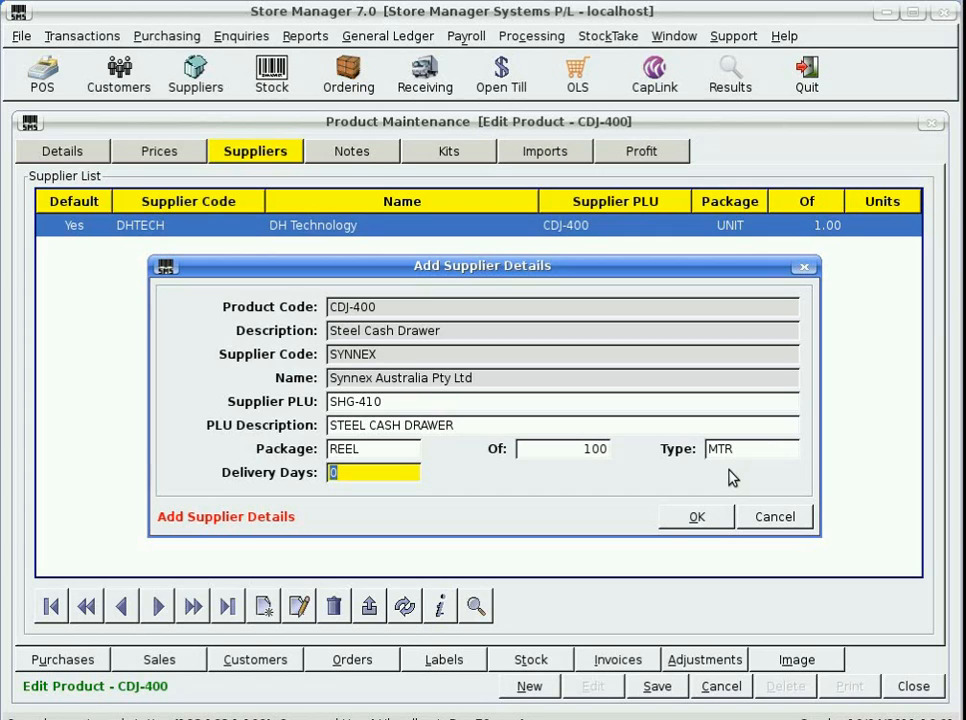
# Step: Set the Synnex packaging to a UNIT of 1 with an empty type, and confirm the supplier details
pyautogui.click(372, 447)
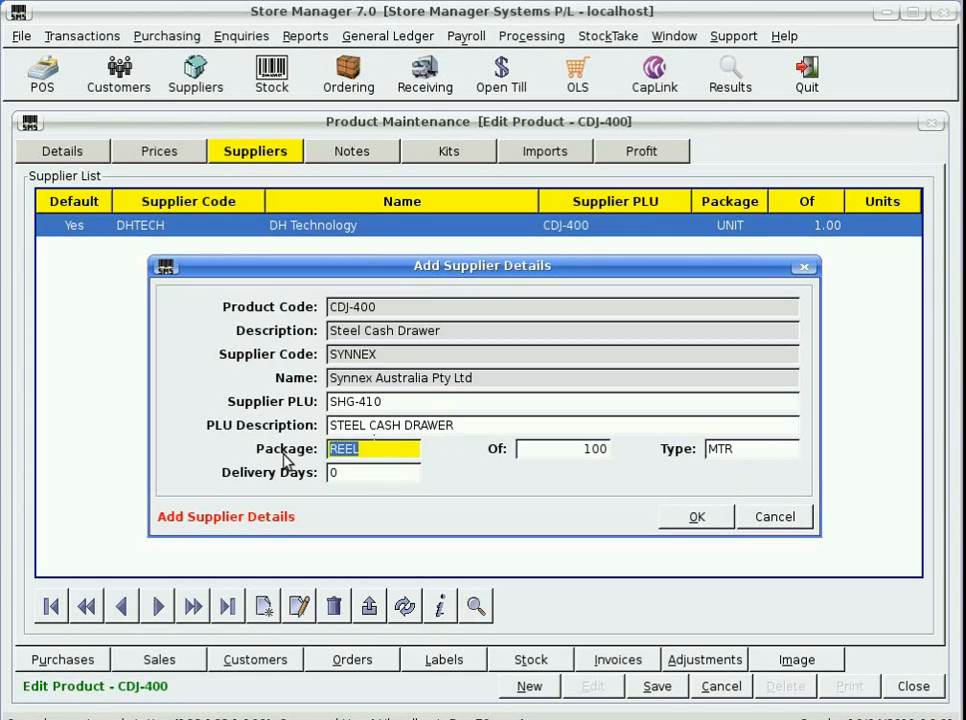
pyautogui.write('unit')
pyautogui.press('Tab')
pyautogui.write('1')
pyautogui.press('Tab')
pyautogui.press('BackSpace')
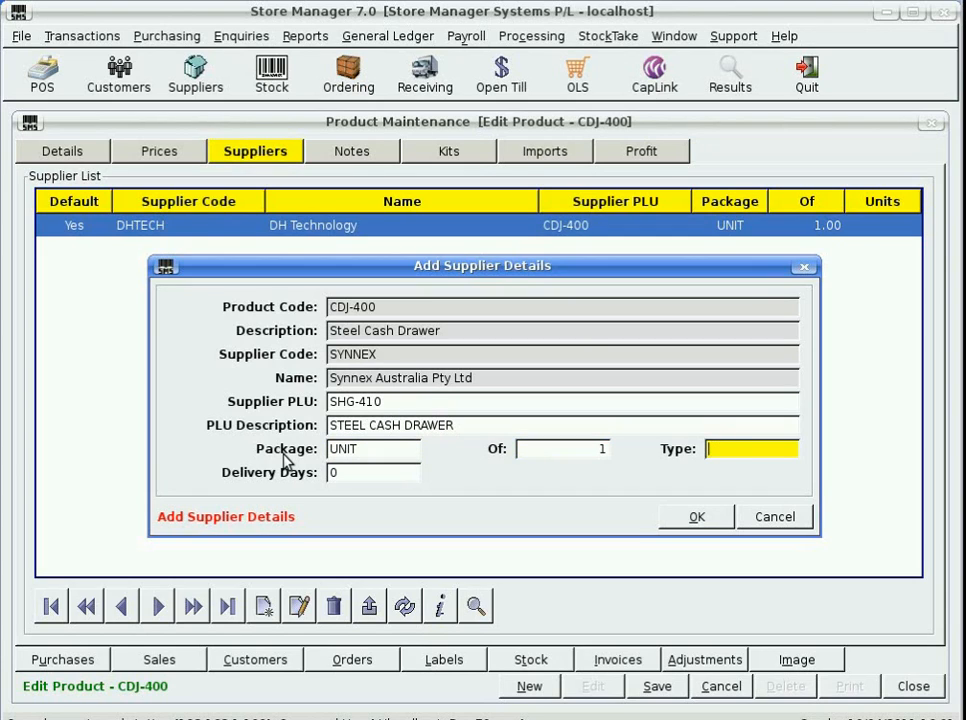
pyautogui.click(729, 515)
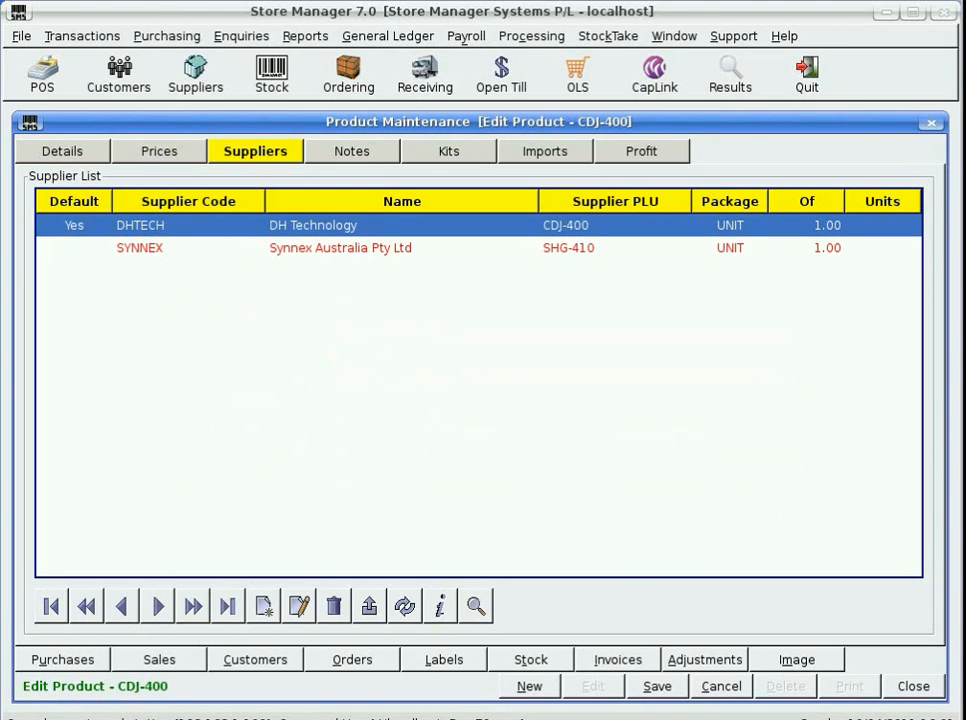
# Step: Make Synnex Australia Pty Ltd the product's default supplier
pyautogui.click(342, 255)
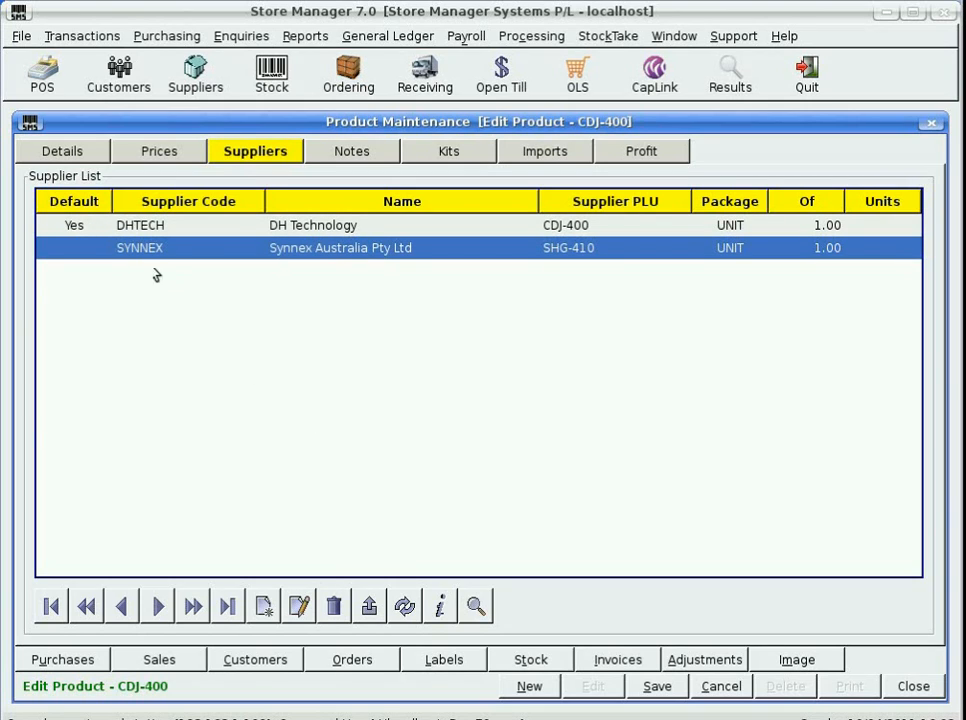
pyautogui.click(370, 606)
pyautogui.click(452, 419)
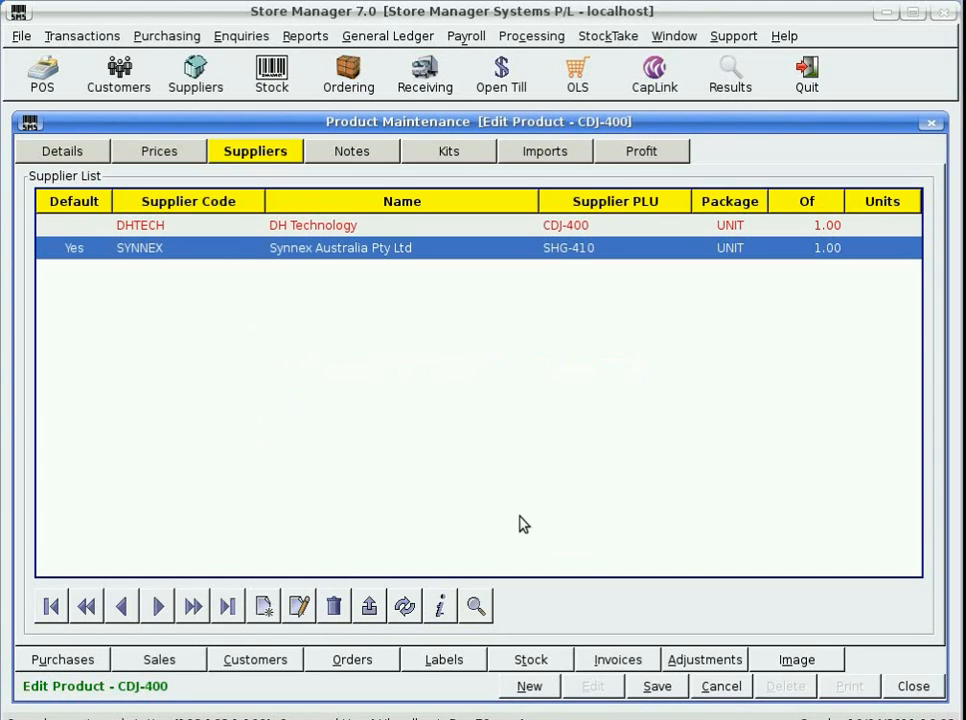
# Step: Make DH Technology the product's default supplier again
pyautogui.click(326, 230)
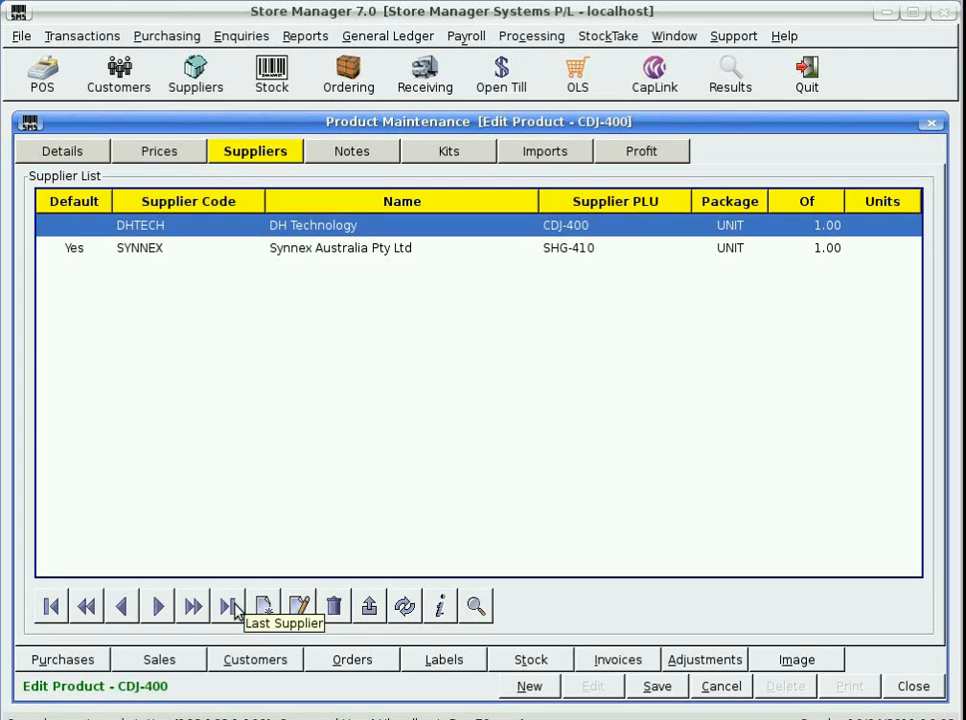
pyautogui.click(369, 606)
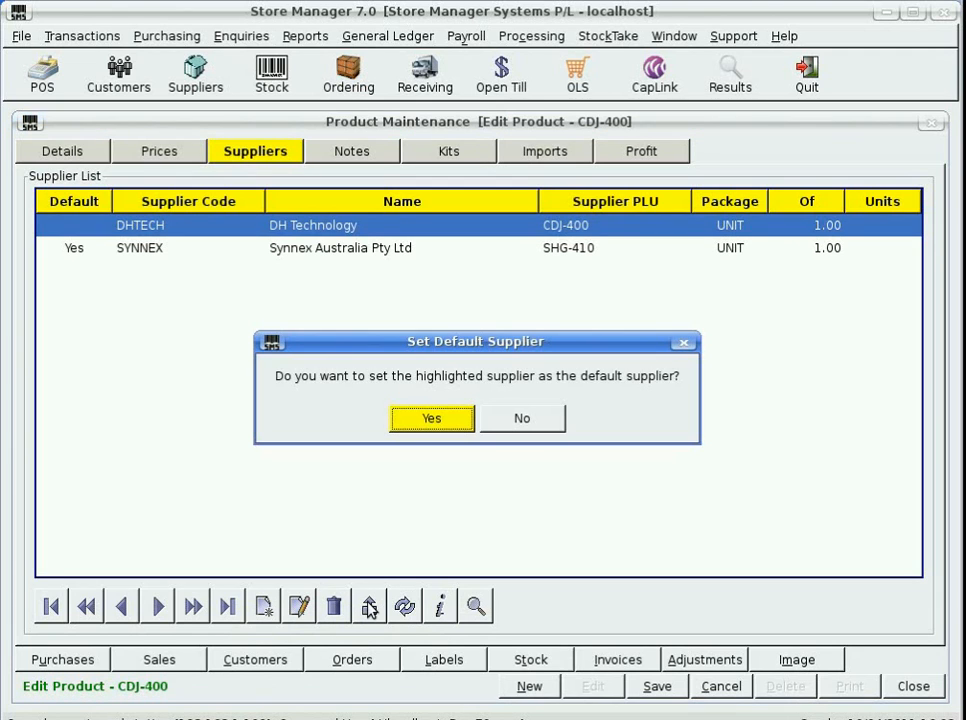
pyautogui.click(448, 419)
# Step: Delete Synnex Australia Pty Ltd from the product's supplier list
pyautogui.click(285, 250)
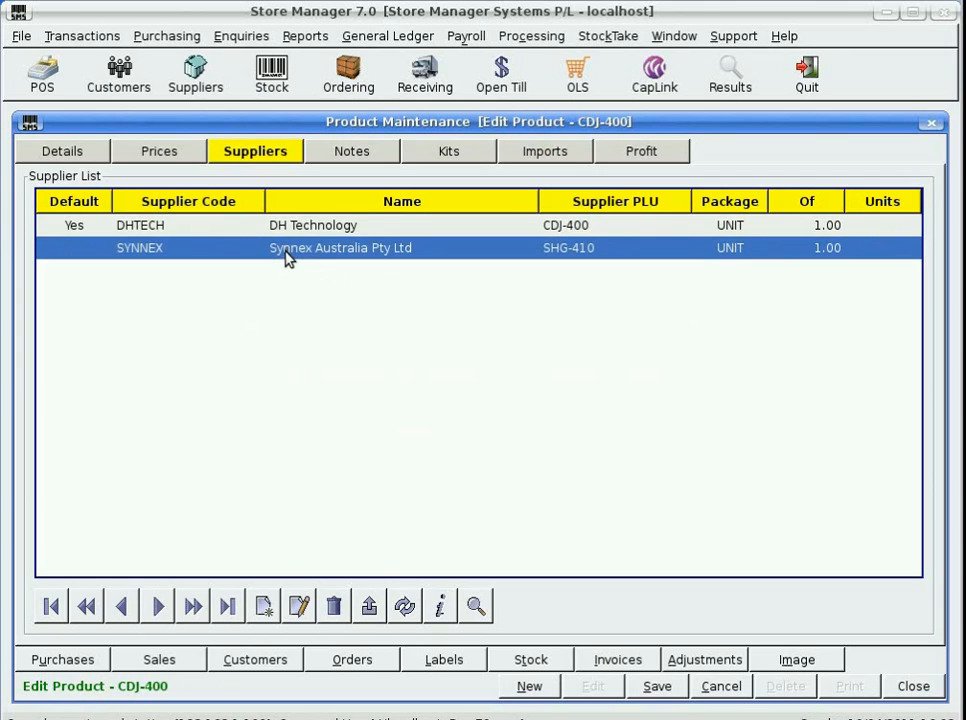
pyautogui.click(334, 607)
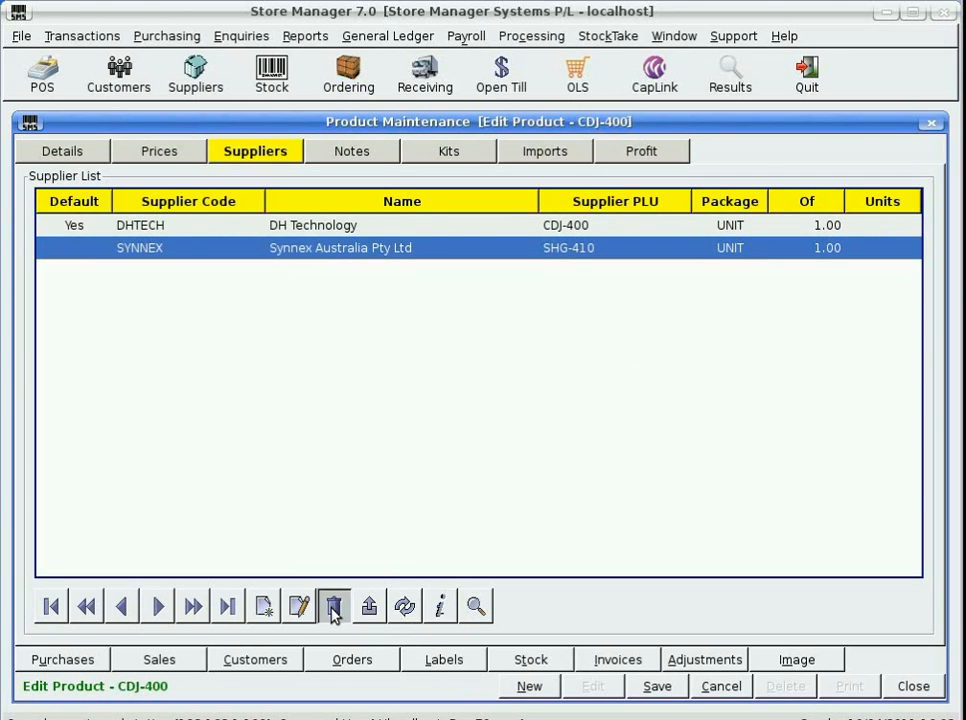
pyautogui.click(440, 420)
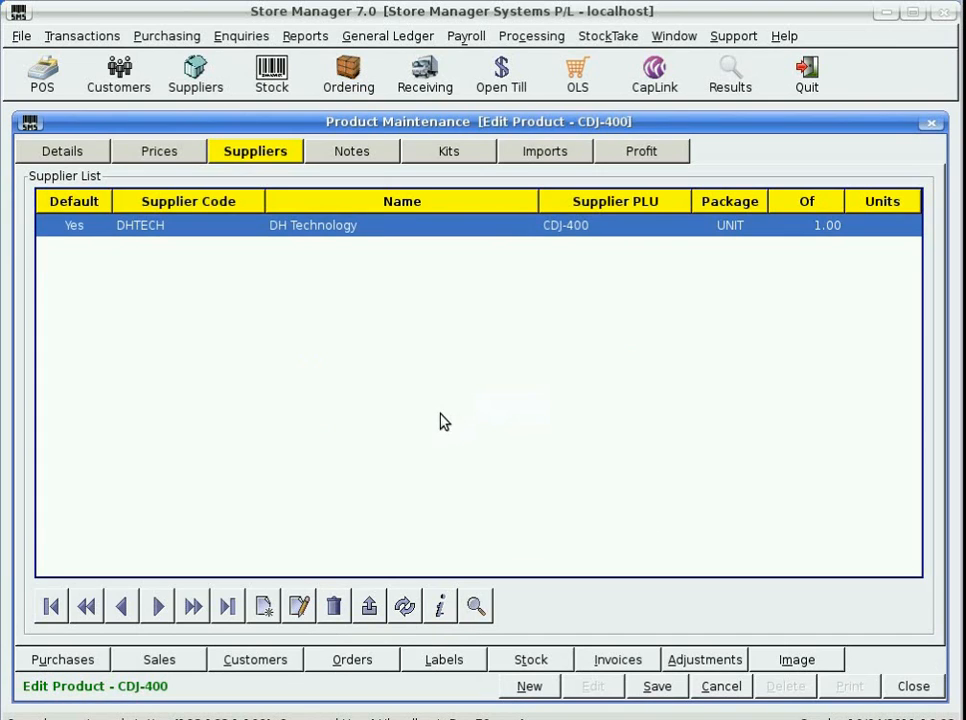
# Step: Review the product's notes, kit components, import details and profit figures, and return to its main details
pyautogui.click(355, 156)
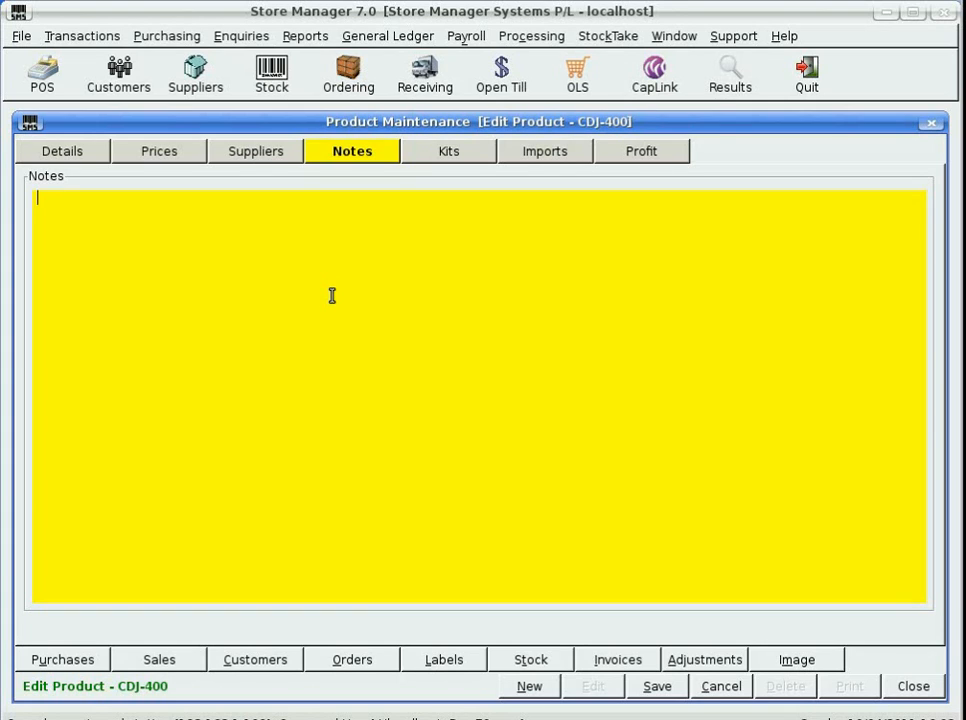
pyautogui.click(449, 152)
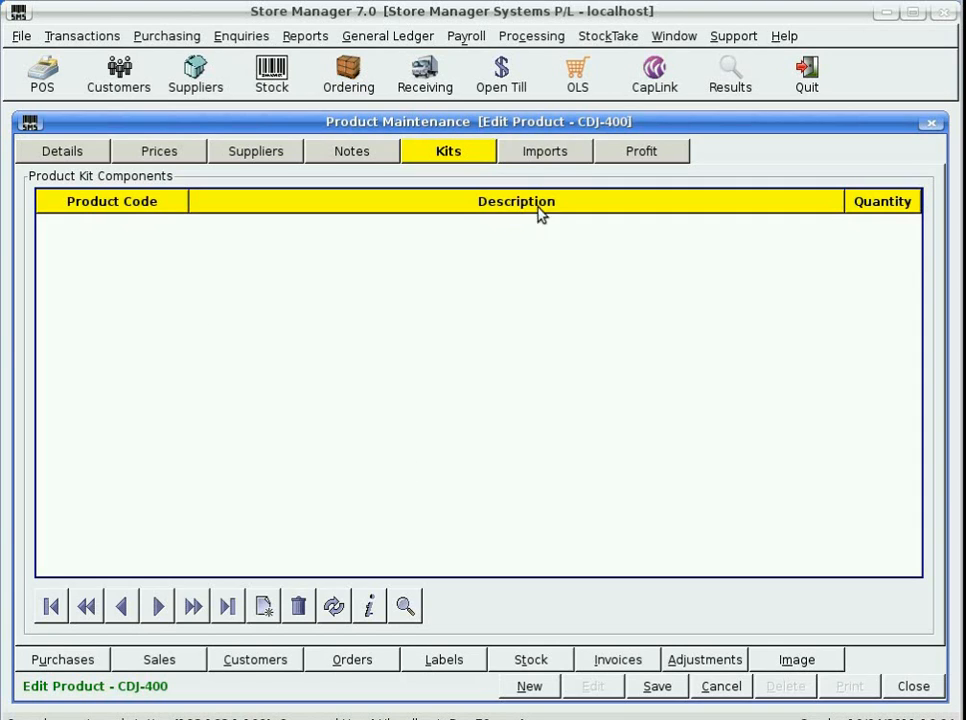
pyautogui.click(545, 155)
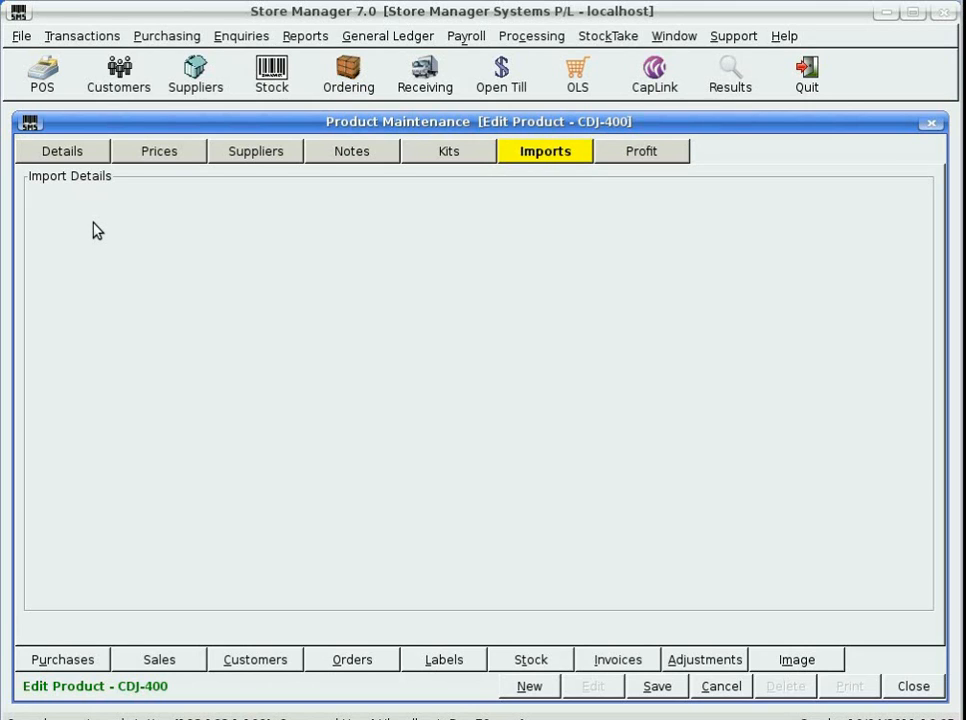
pyautogui.click(660, 154)
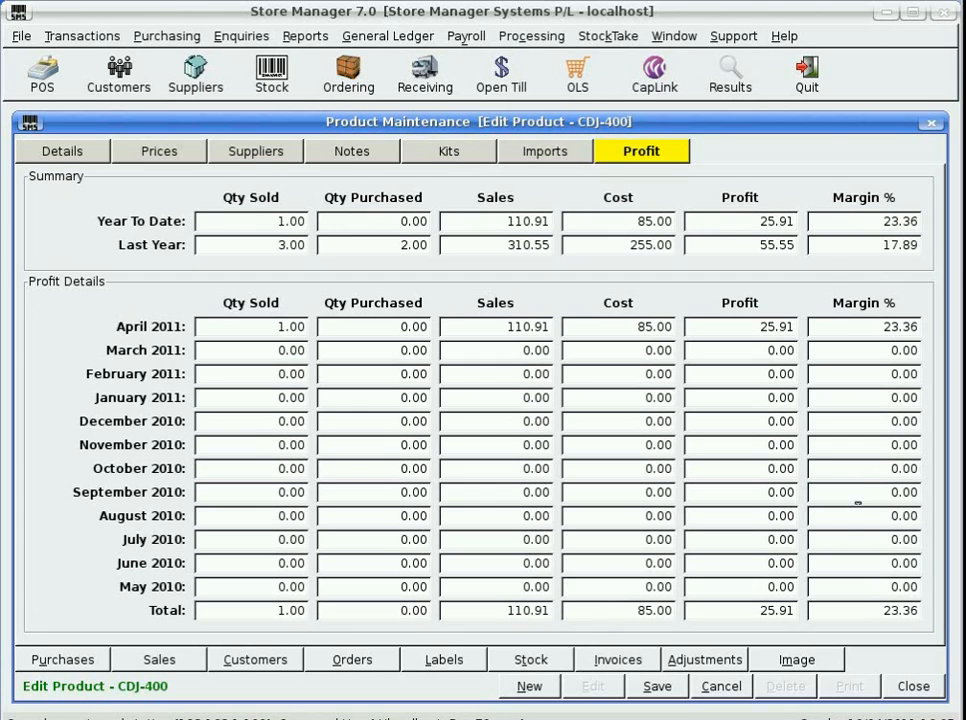
pyautogui.click(58, 153)
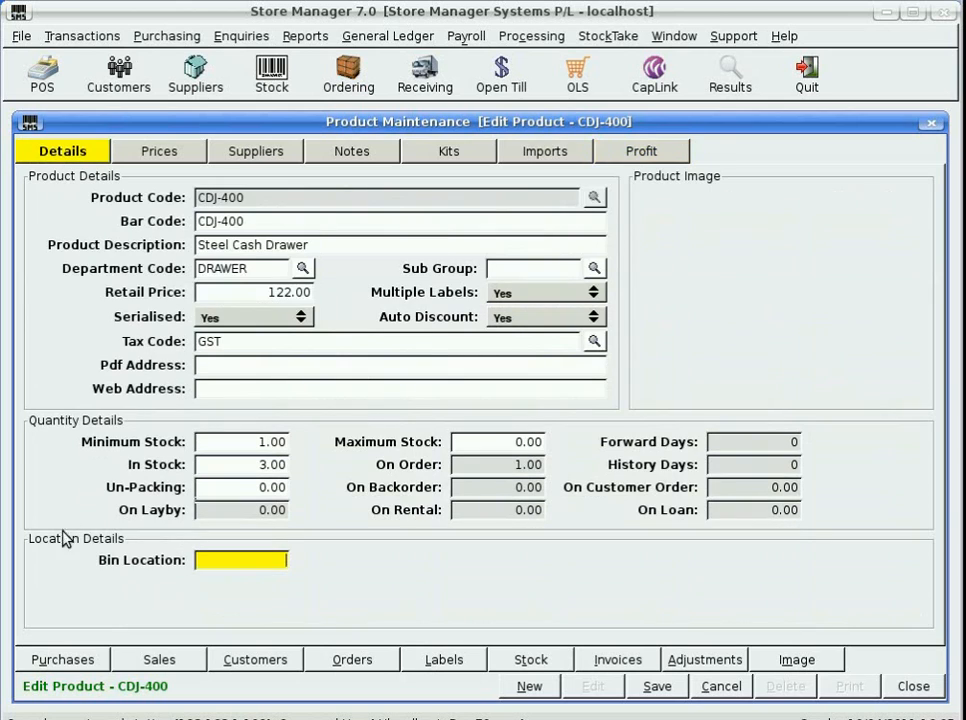
# Step: Examine the product's purchase orders dated 01/02/2011 and 27/05/2009, and close the purchase order history
pyautogui.click(60, 664)
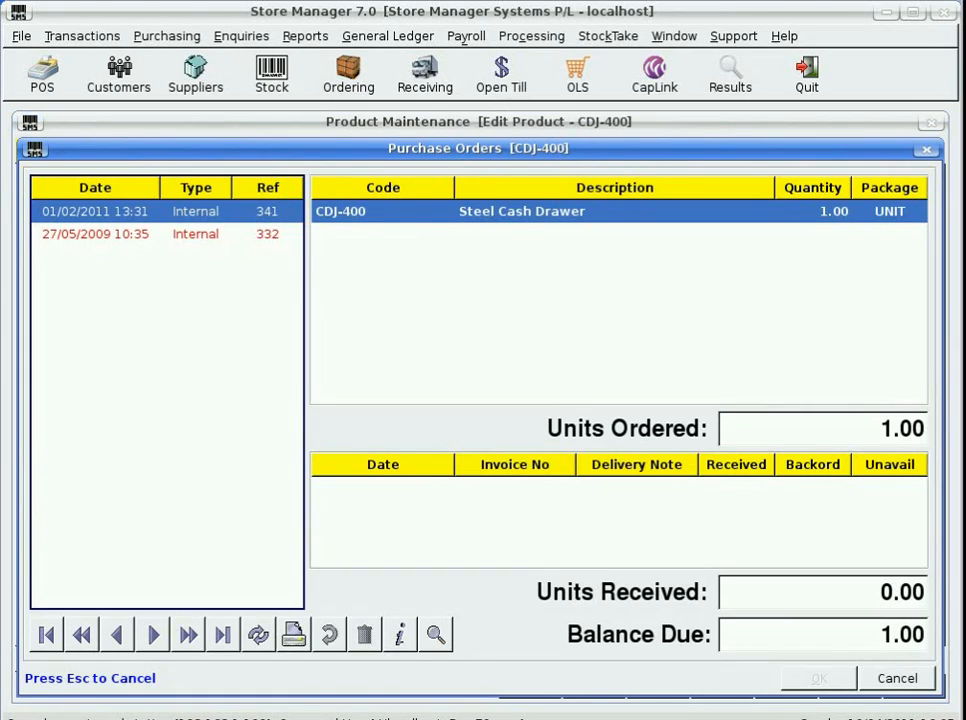
pyautogui.click(78, 238)
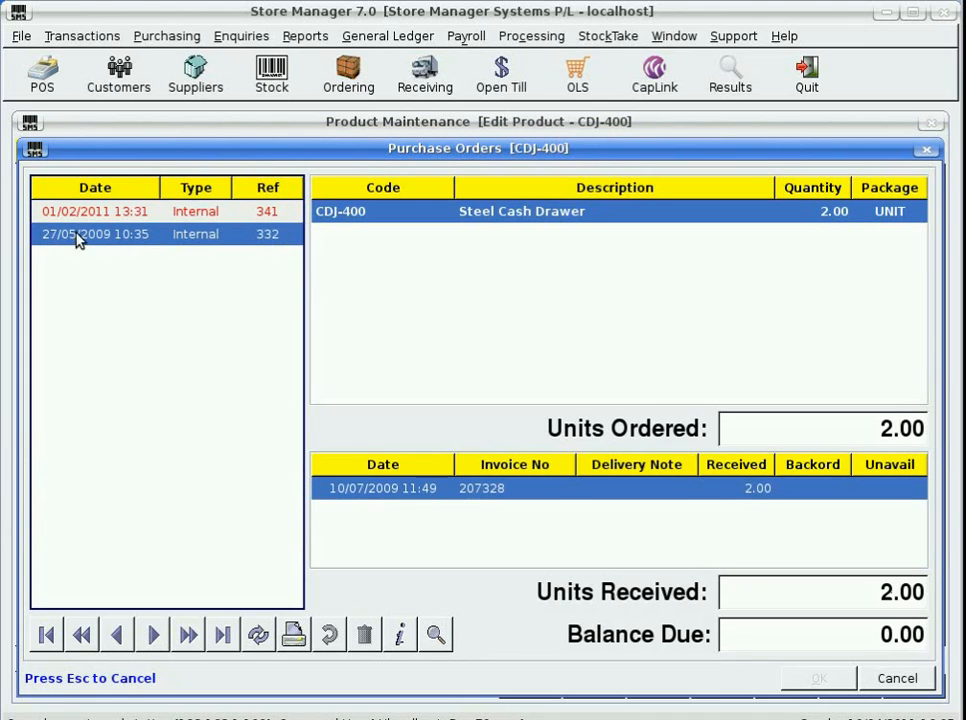
pyautogui.click(97, 211)
pyautogui.click(88, 236)
pyautogui.click(918, 679)
# Step: Open the product's sales history and examine the sales dated 06/08/2009 and 01/06/2009
pyautogui.click(162, 662)
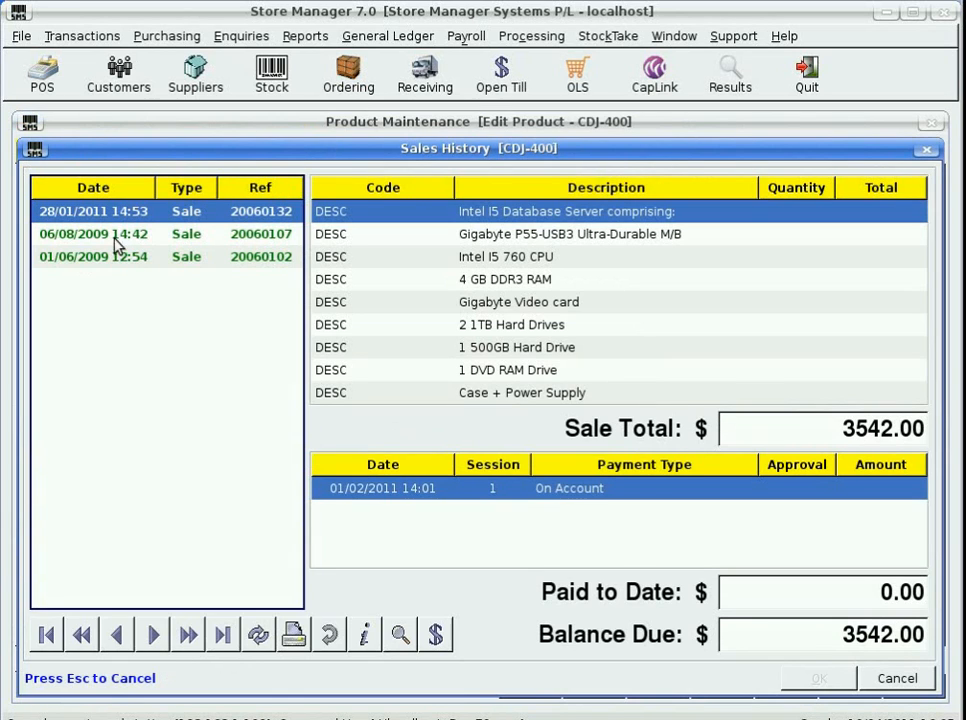
pyautogui.click(86, 233)
pyautogui.click(83, 257)
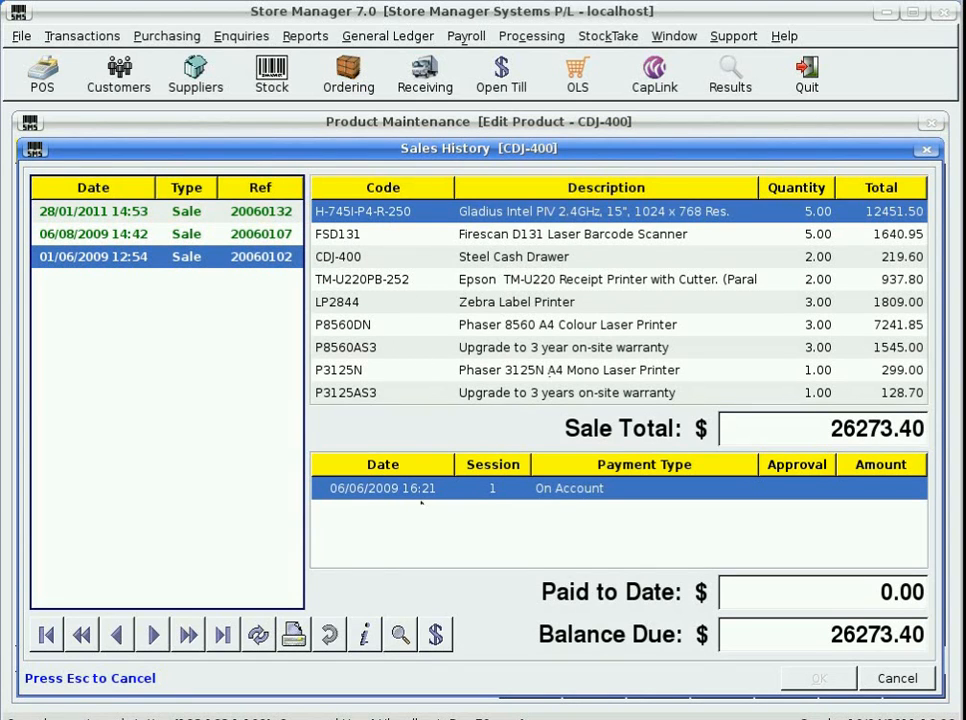
# Step: View the tax invoice for the 01/06/2009 sale in the Docket Viewer, read it through and close it
pyautogui.click(297, 637)
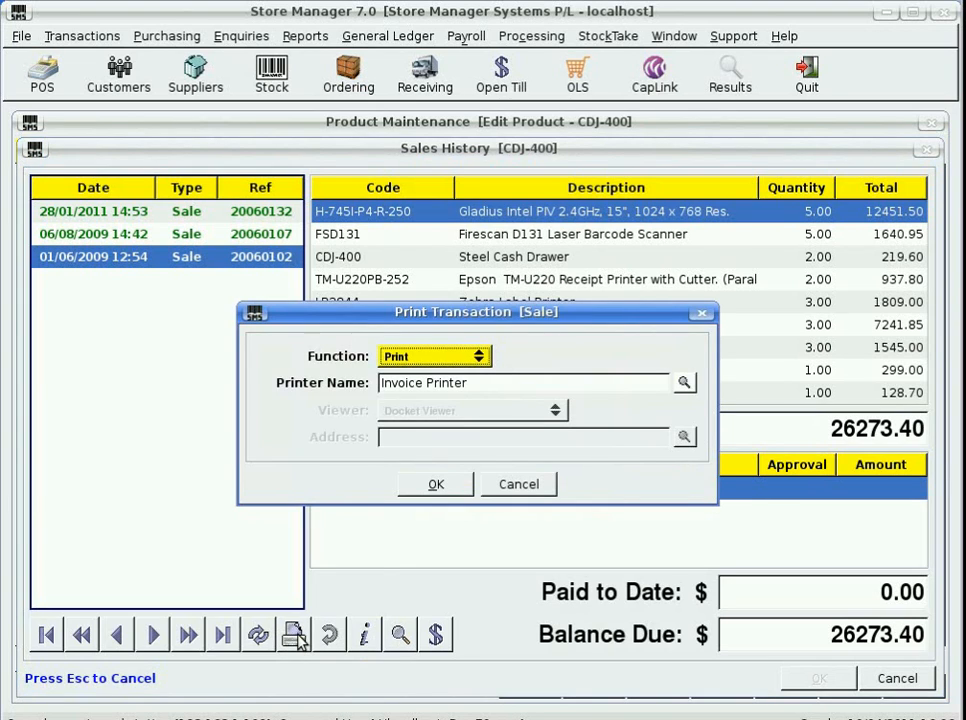
pyautogui.click(401, 358)
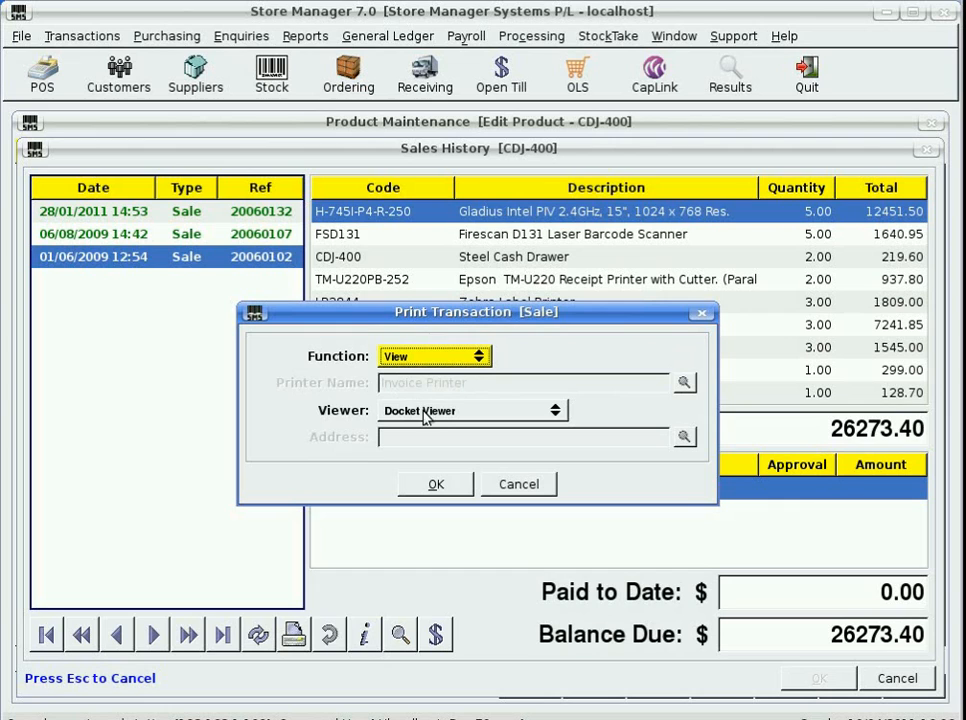
pyautogui.click(443, 490)
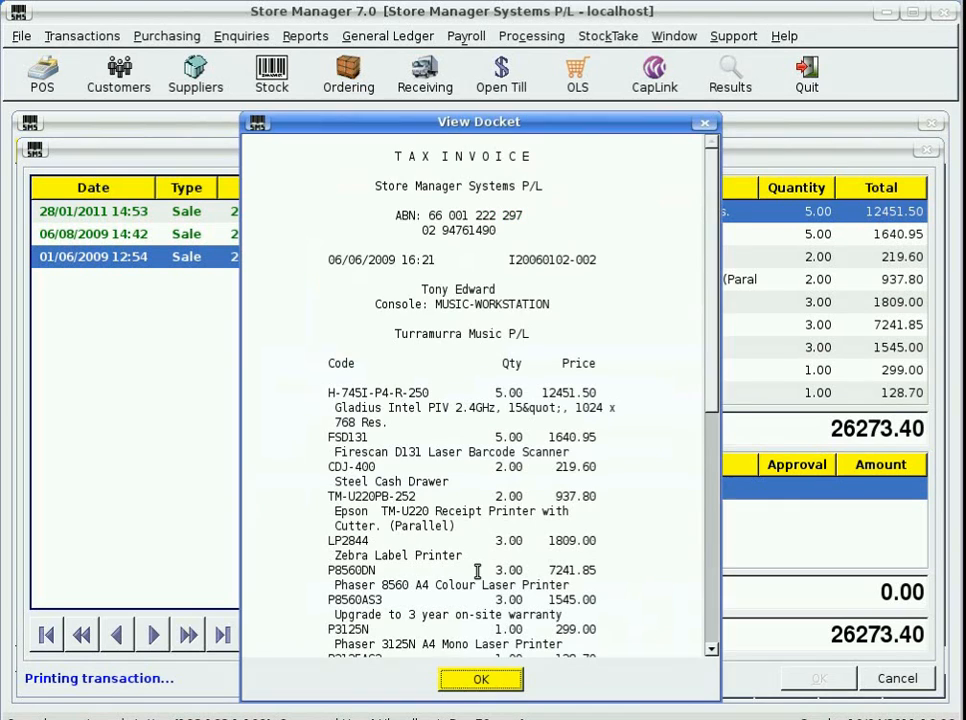
pyautogui.scroll(-10, 635, 325)
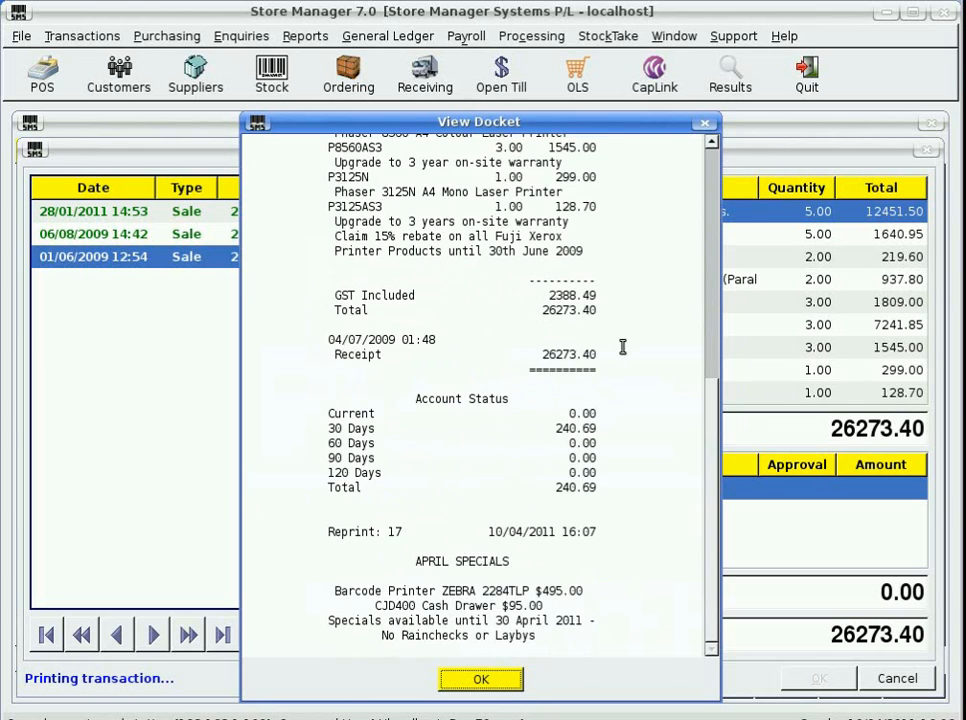
pyautogui.scroll(10, 623, 344)
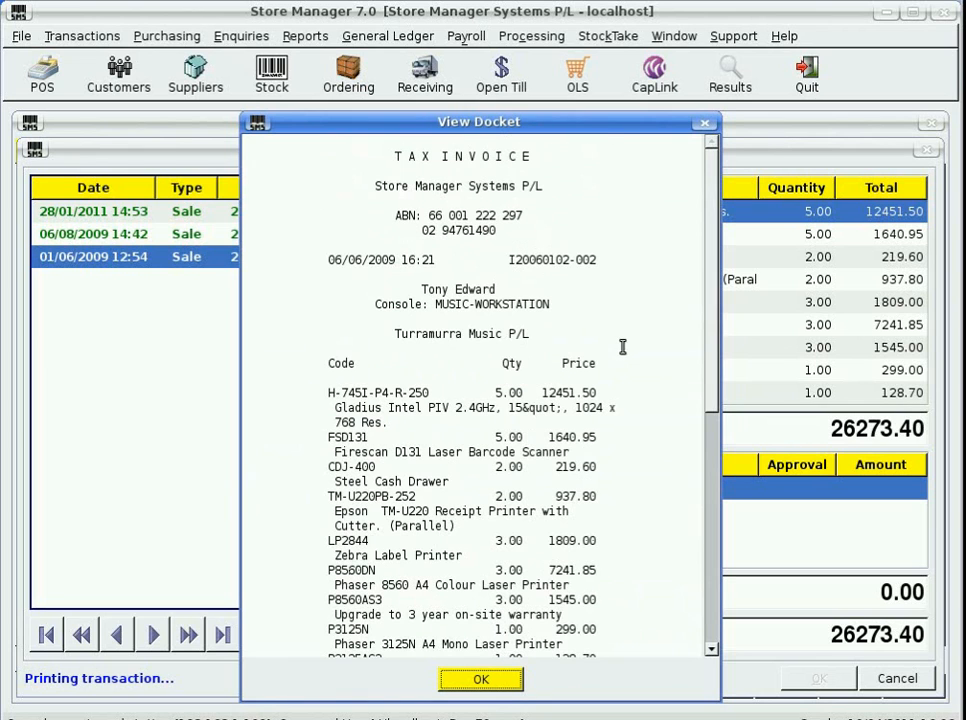
pyautogui.click(704, 125)
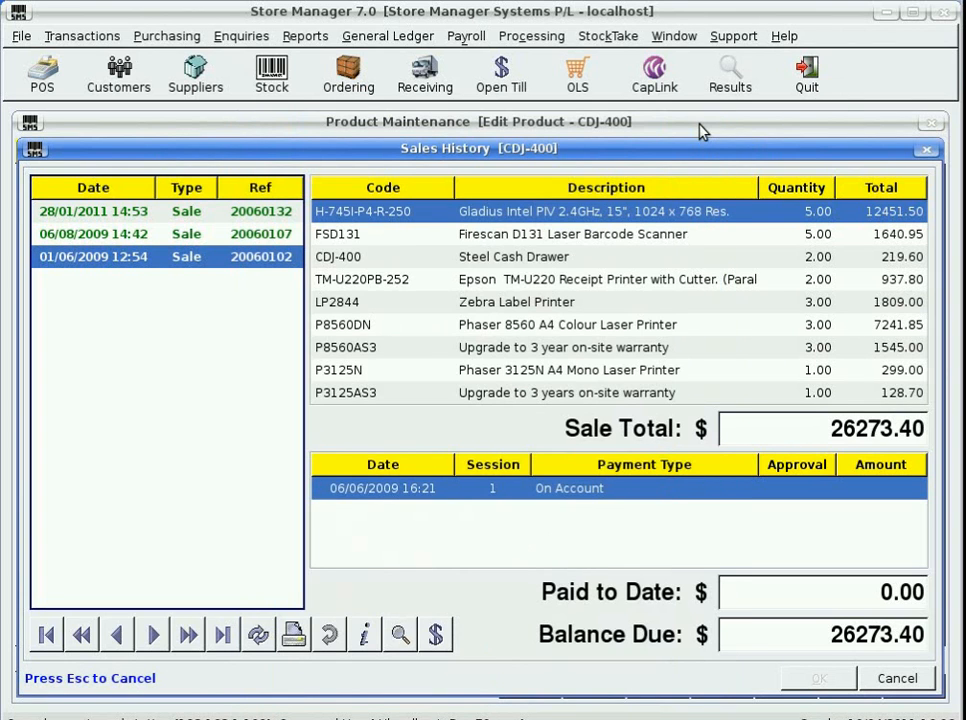
# Step: Look at the Send option for outputting the 01/06/2009 sale, cancel it and close the sales history
pyautogui.click(292, 636)
pyautogui.click(436, 358)
pyautogui.click(425, 438)
pyautogui.scroll(-1, 436, 358)
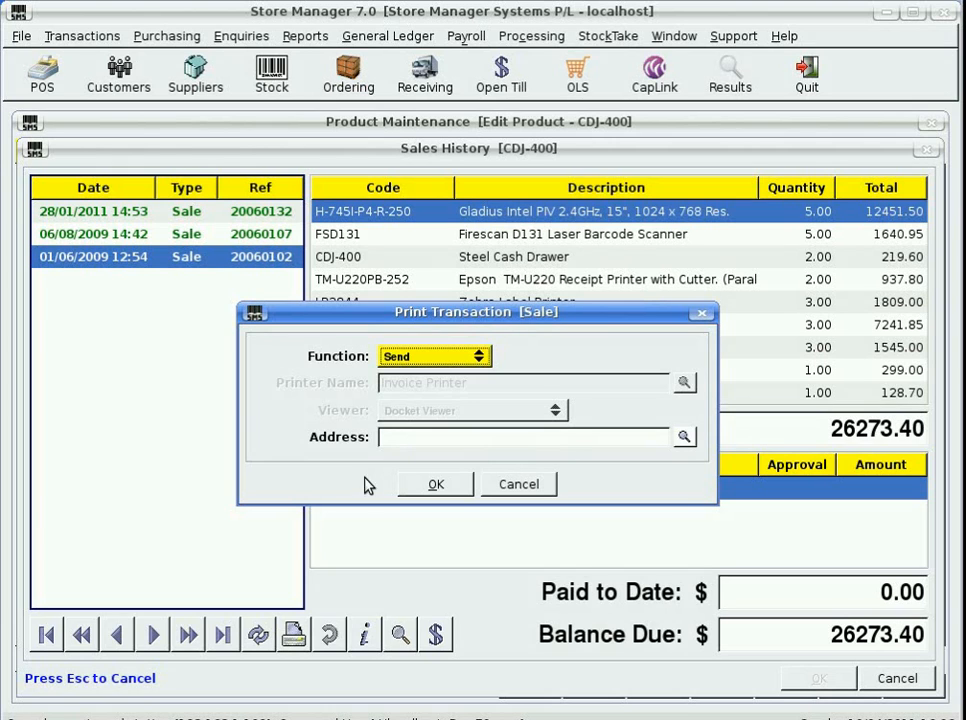
pyautogui.click(540, 486)
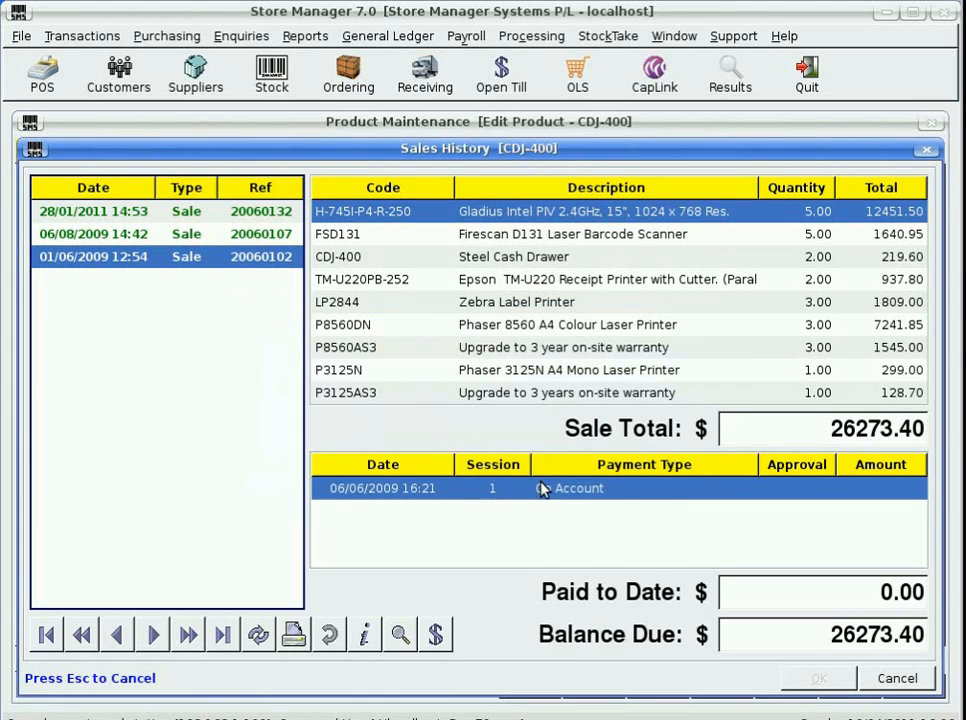
pyautogui.click(900, 679)
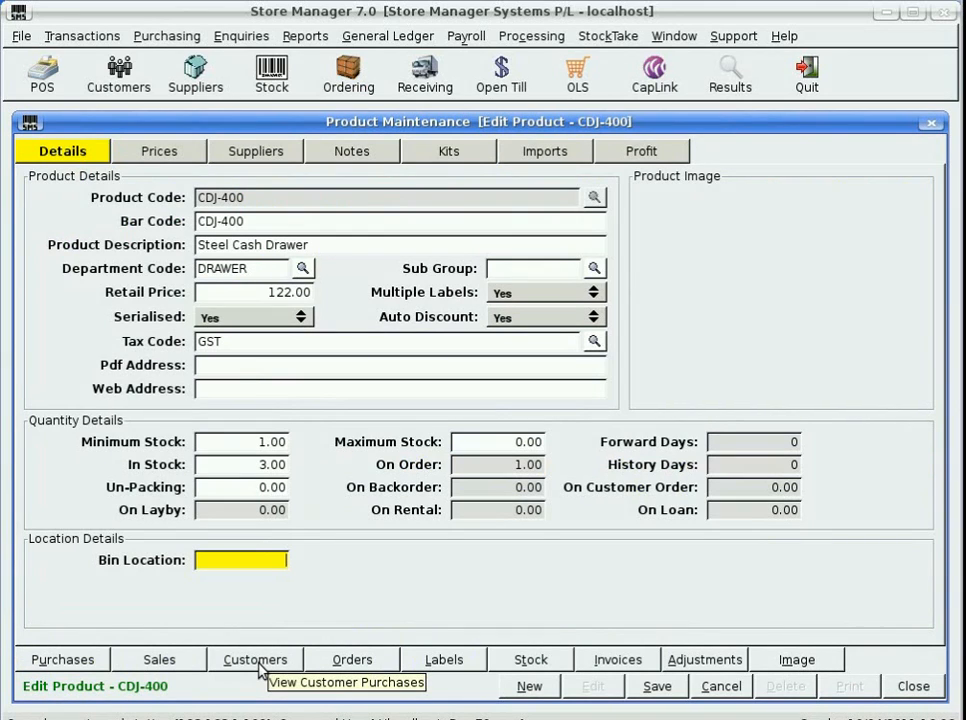
# Step: Check the product's customer orders and the print options of its stocktake adjustments report, closing both without printing
pyautogui.click(327, 668)
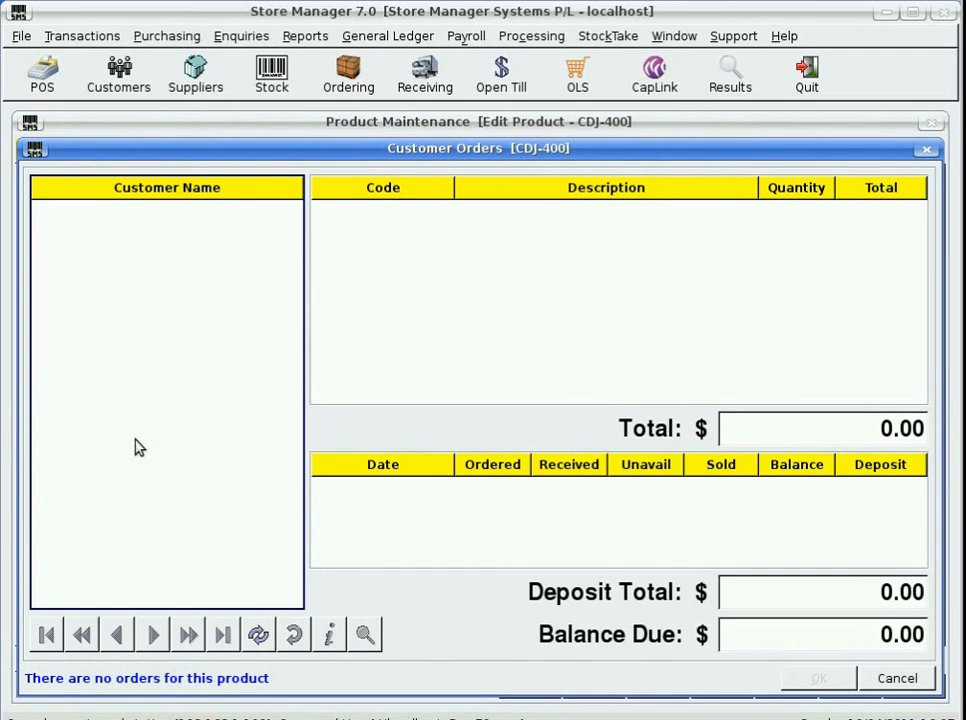
pyautogui.click(895, 680)
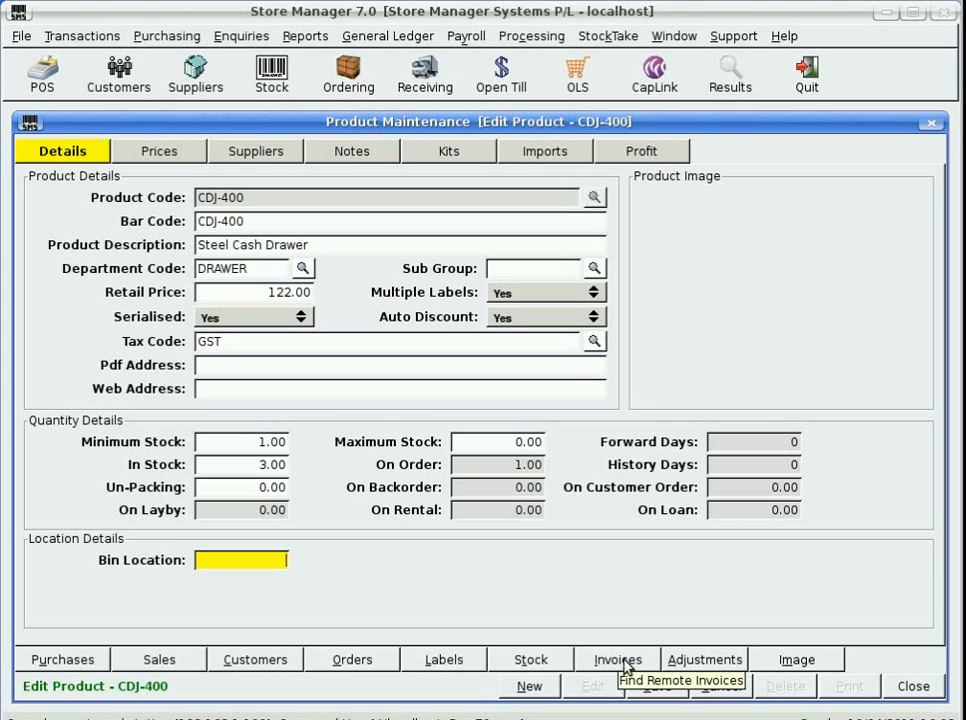
pyautogui.click(716, 662)
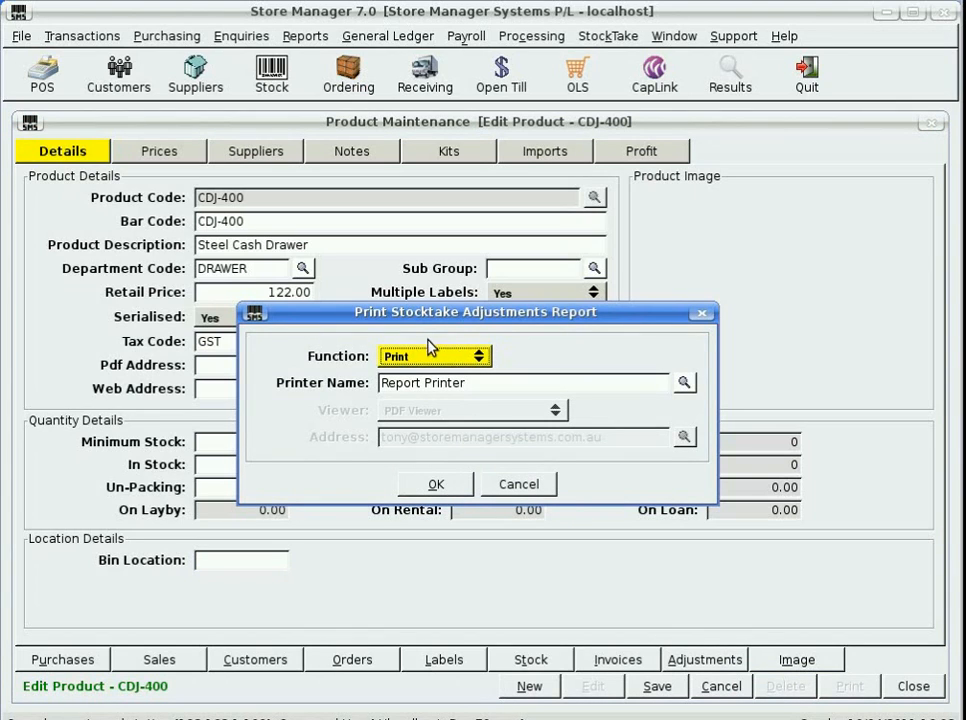
pyautogui.click(514, 486)
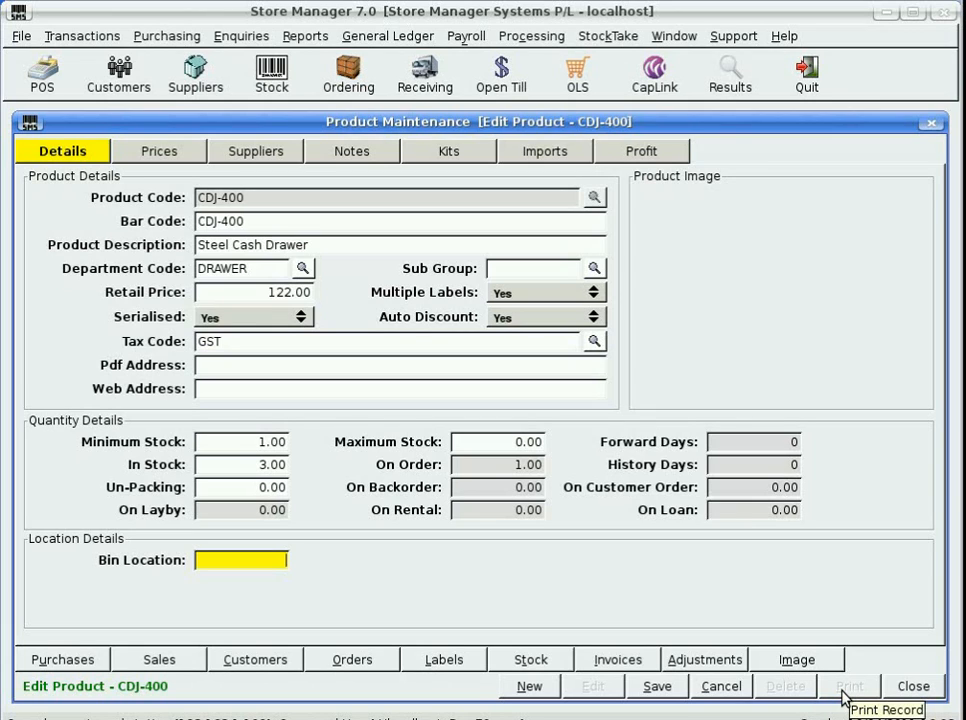
# Step: Close the CDJ-400 product record without saving the changes
pyautogui.click(911, 687)
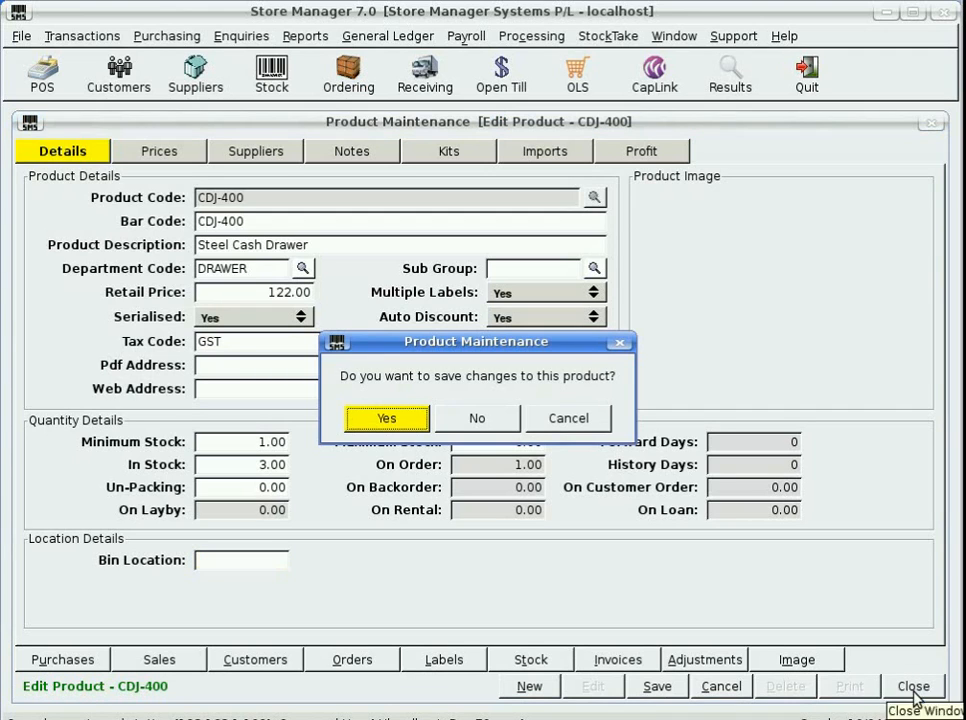
pyautogui.click(489, 421)
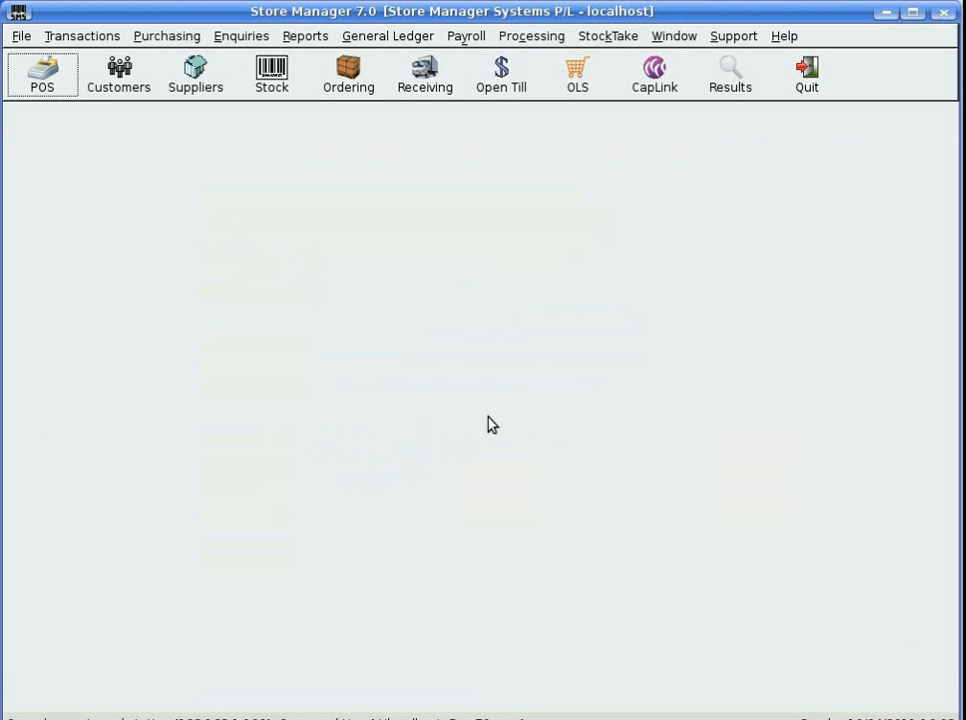